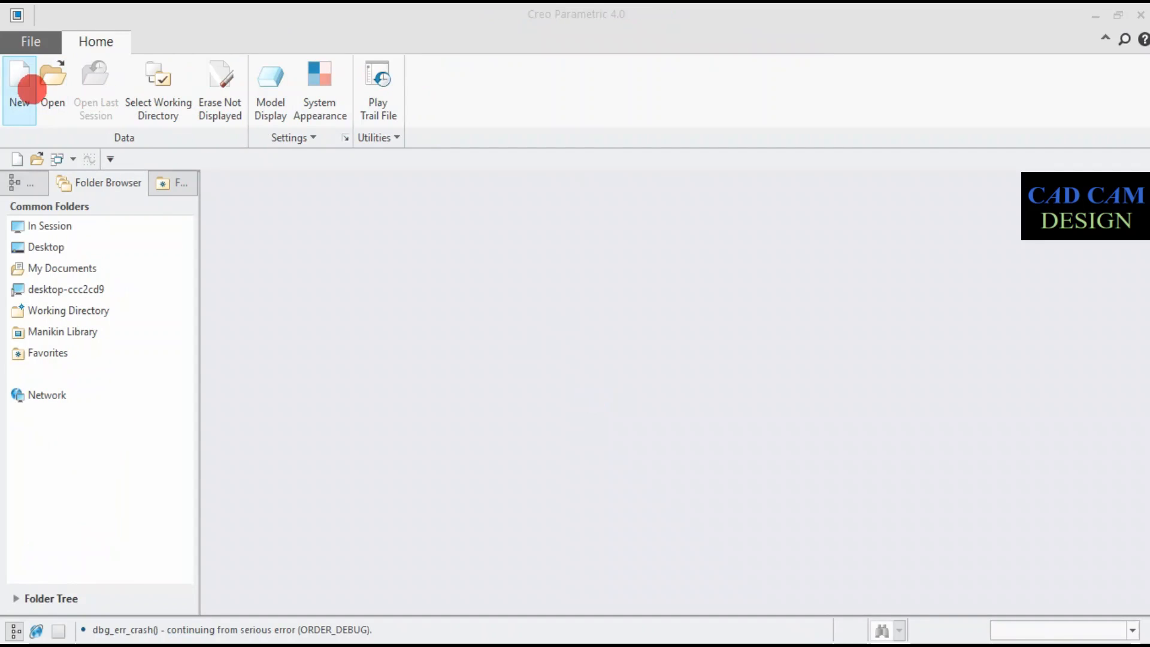
- Set the working directory to the Desktop folder
left_click(131, 82)
left_click(313, 236)
left_click(736, 551)
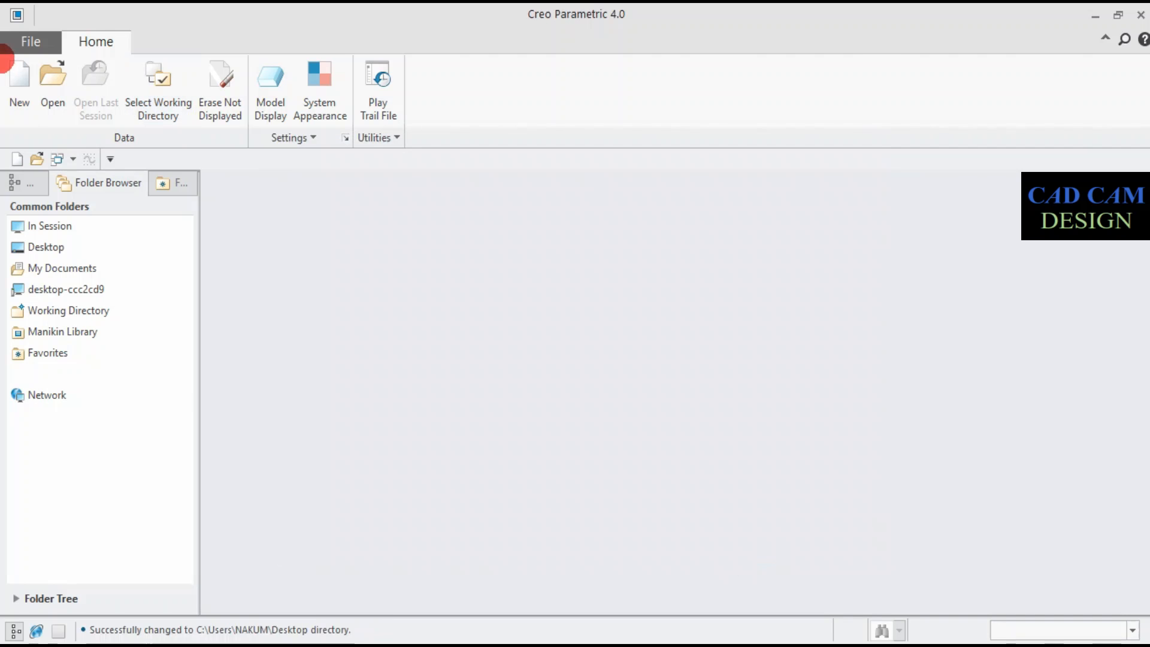
- Create a sheetmetal part with common name flex from the mmns_part_sheetmetal template instead of the default template
left_click(18, 67)
left_click(576, 252)
left_click(471, 476)
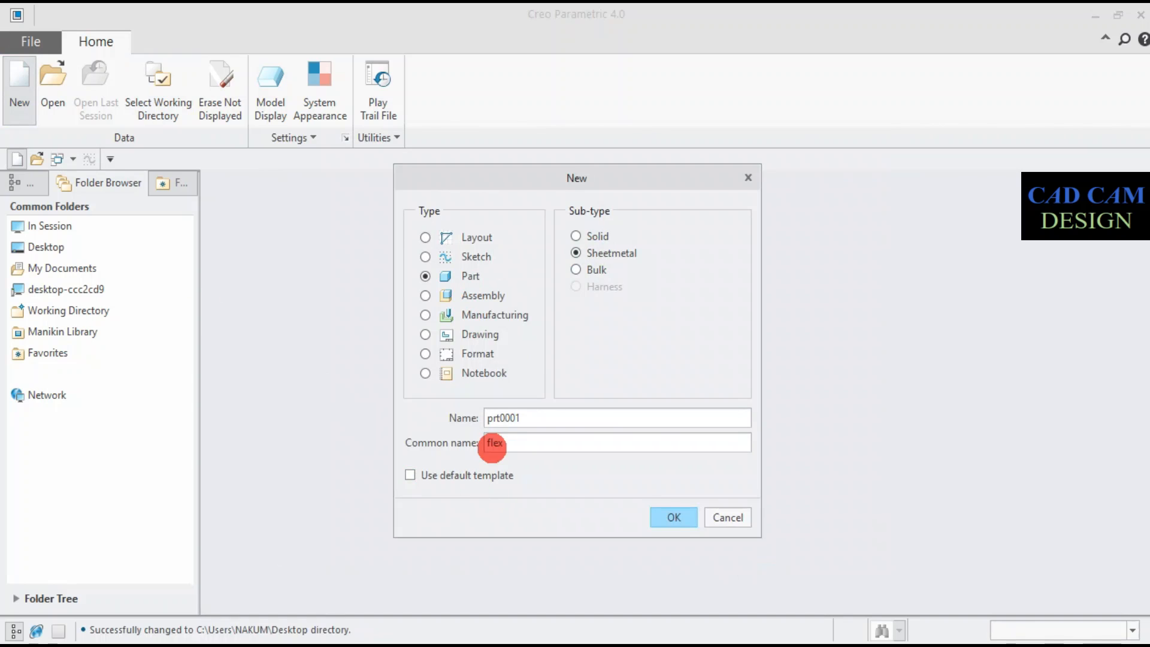
left_click(674, 516)
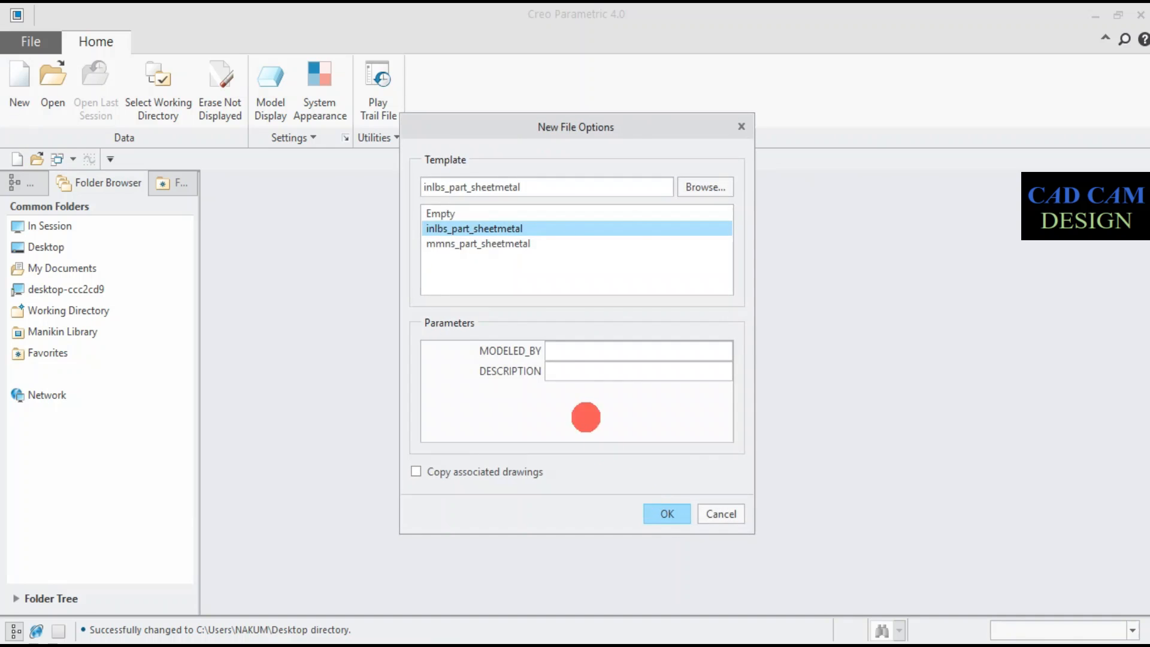
left_click(489, 245)
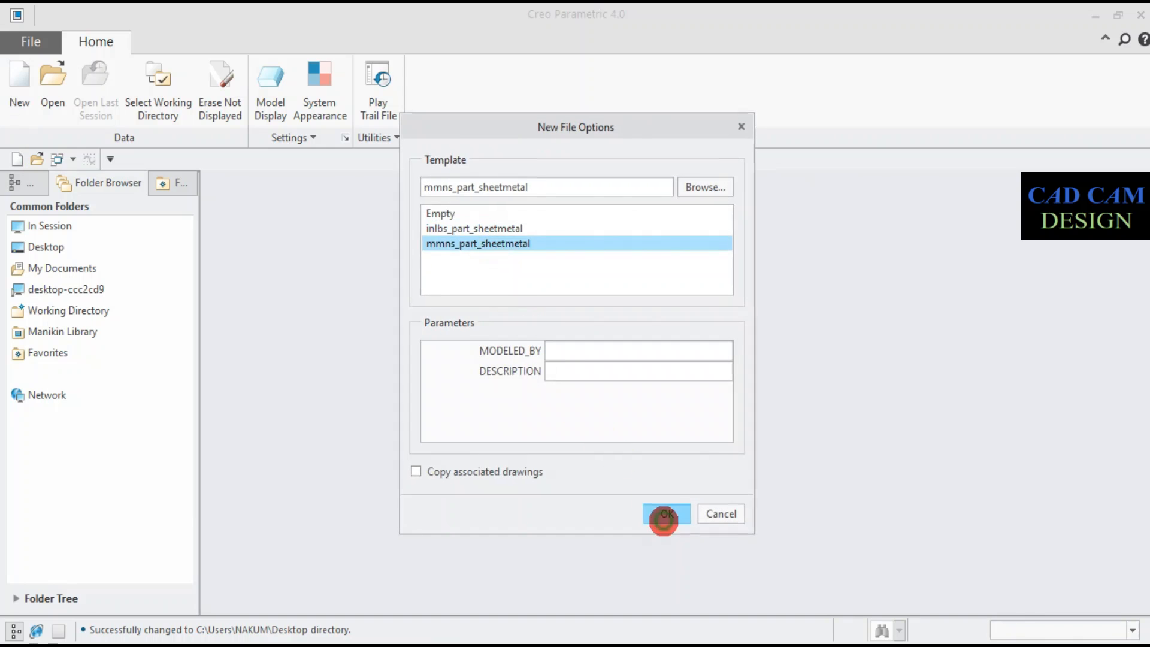
left_click(665, 515)
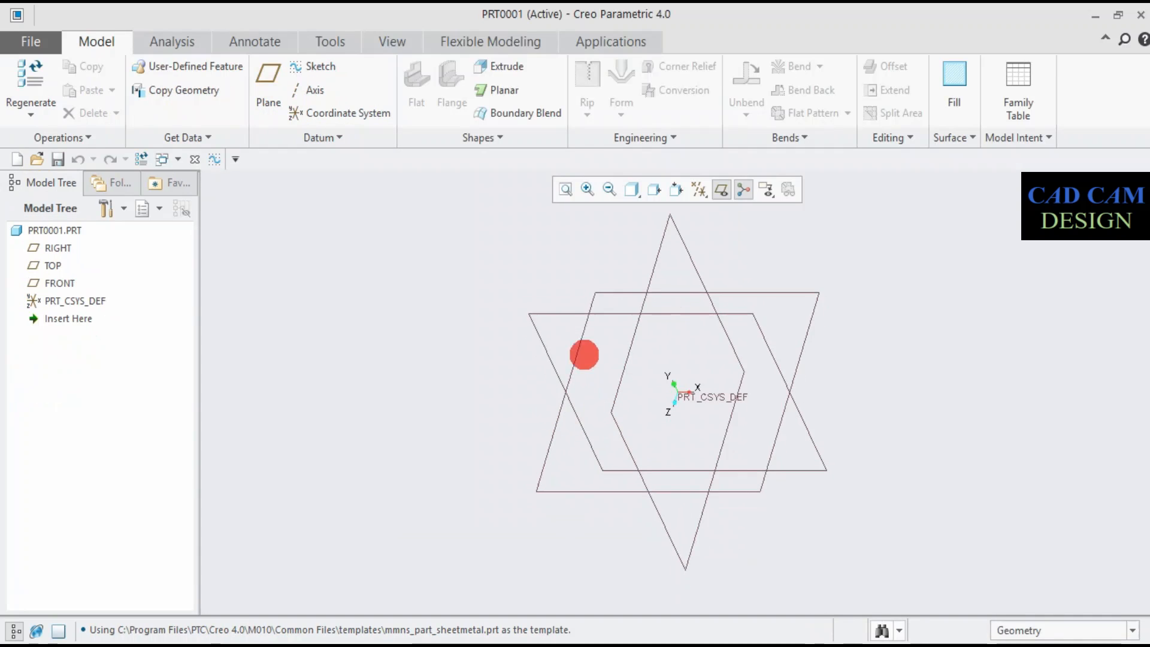
- Start a Planar wall on the TOP plane and sketch a rectangle about 201 by 101 mm with one side on the vertical reference
left_click(48, 265)
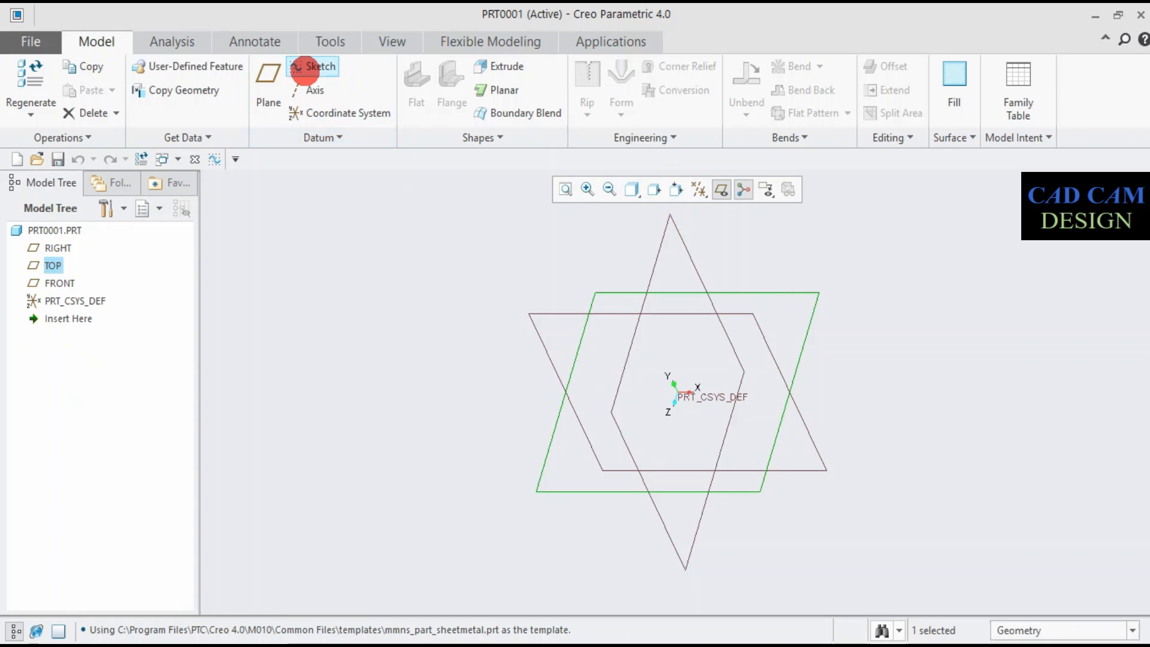
left_click(496, 89)
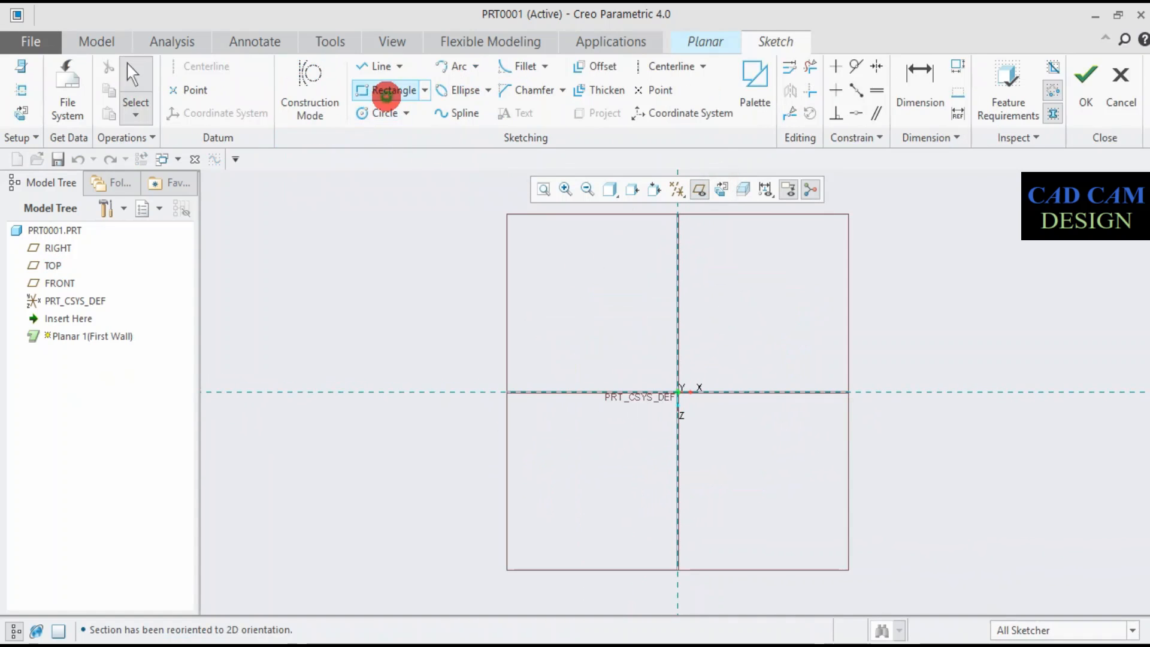
left_click(389, 90)
left_click(542, 356)
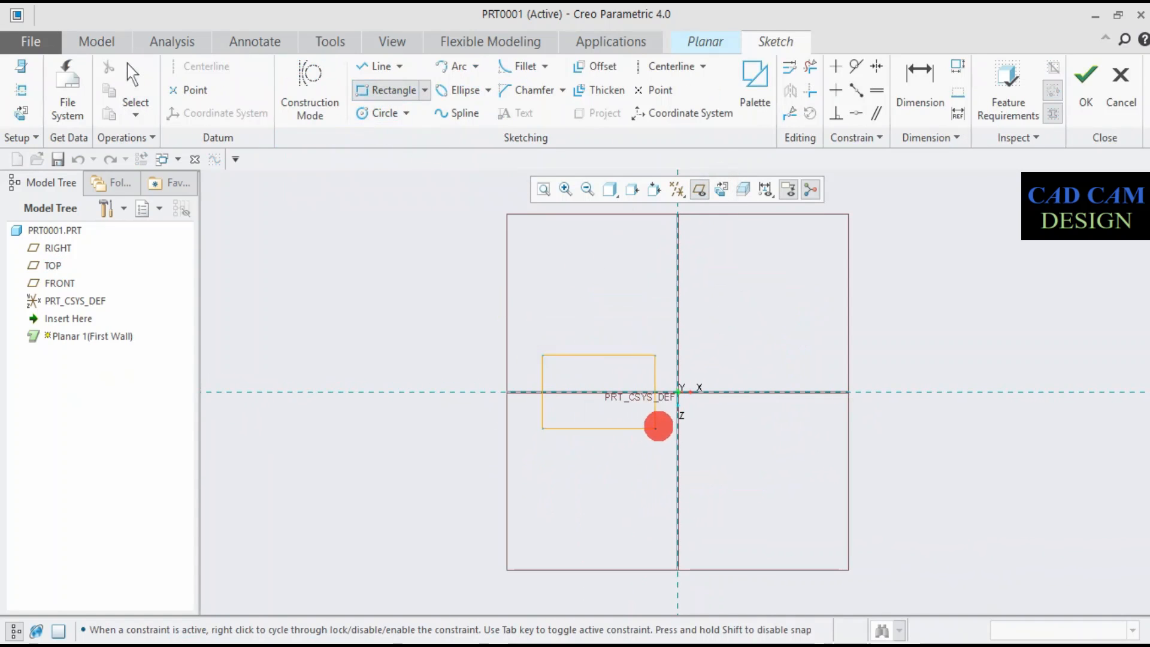
left_click(678, 425)
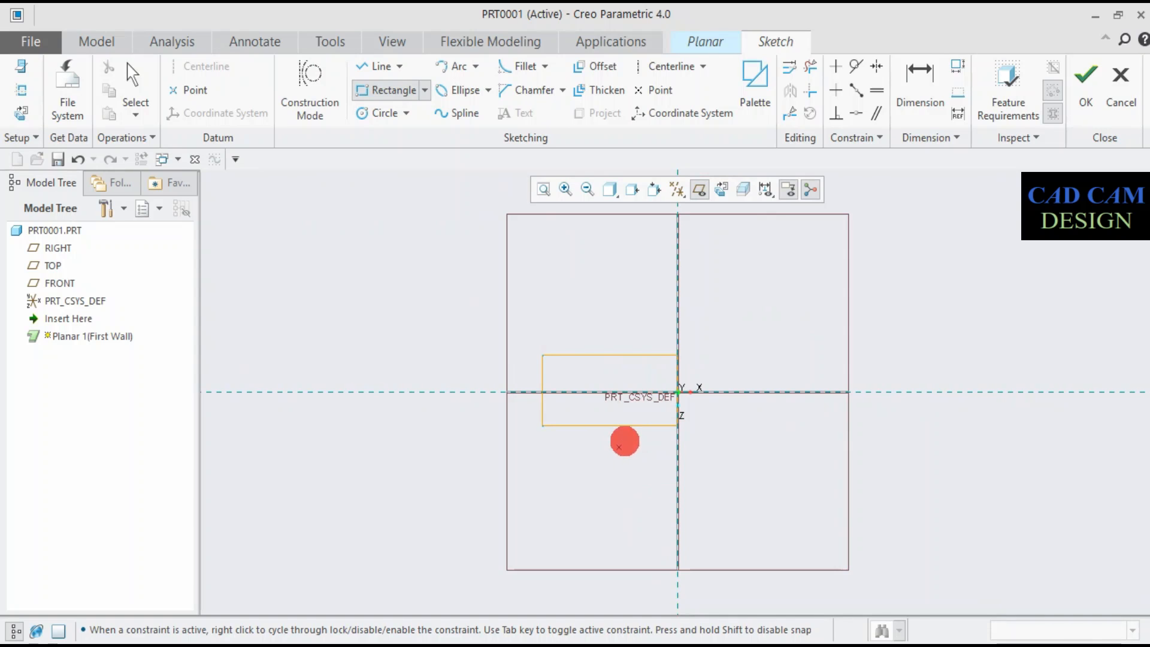
middle_click(640, 425)
scroll(642, 408, "down", 3)
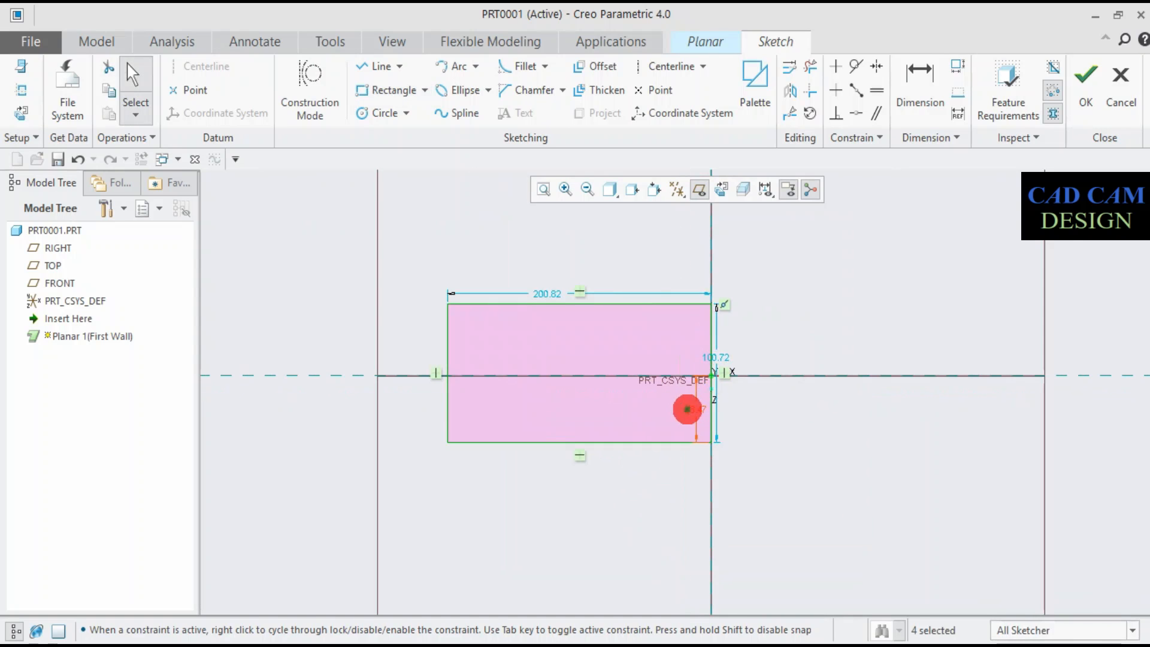
- Dimension the rectangle 200 mm wide and 100 mm high, with its lower edge 50 mm below the horizontal reference
double_click(687, 409)
type("50")
key("Return")
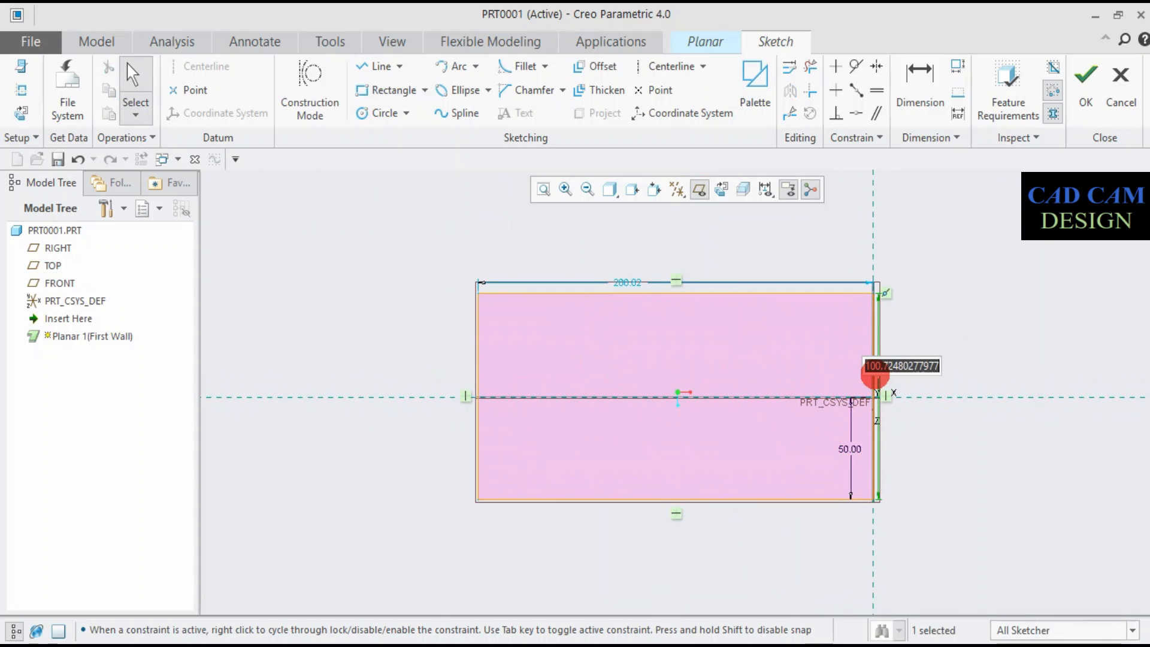
type("100")
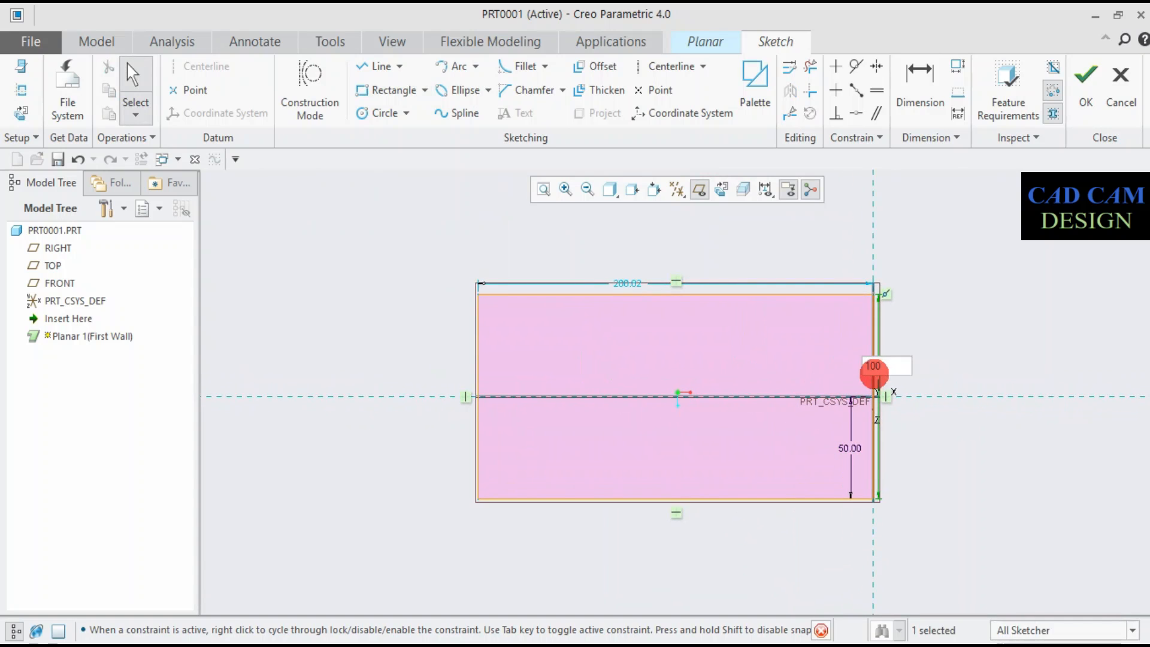
key("Return")
double_click(625, 282)
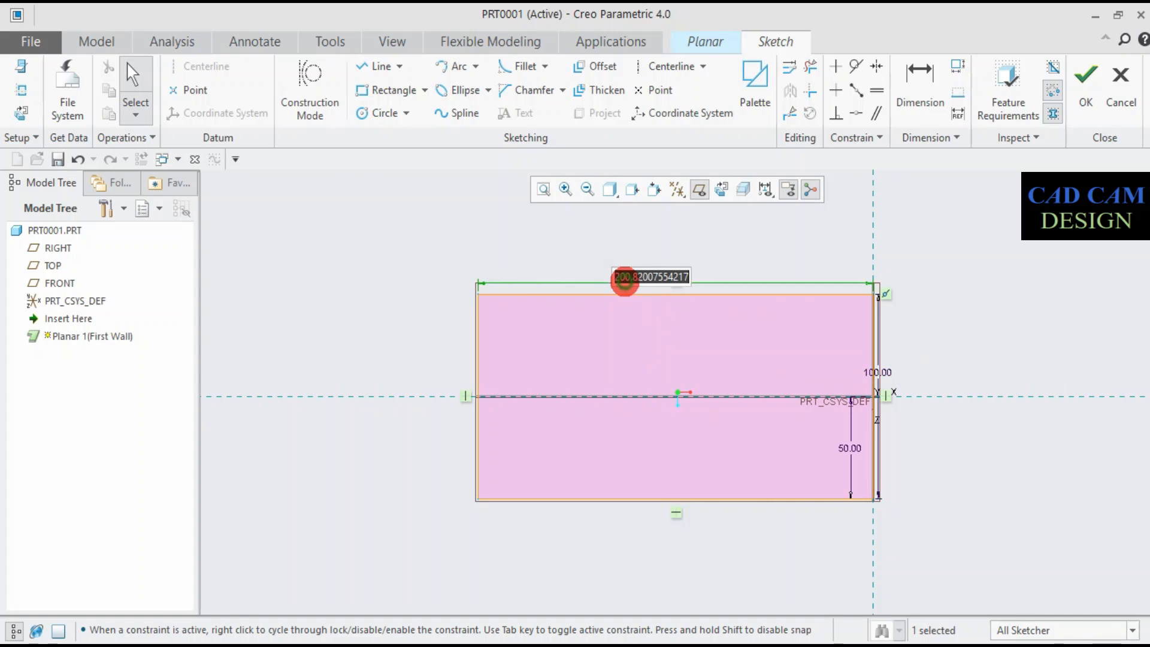
type("200")
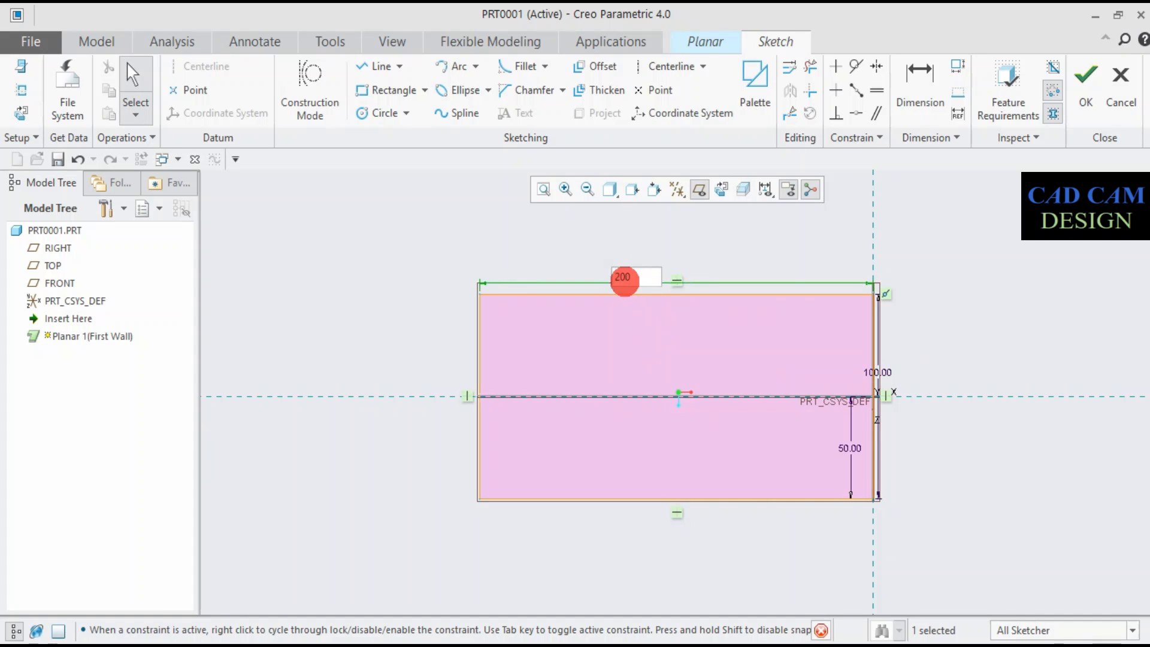
key("Return")
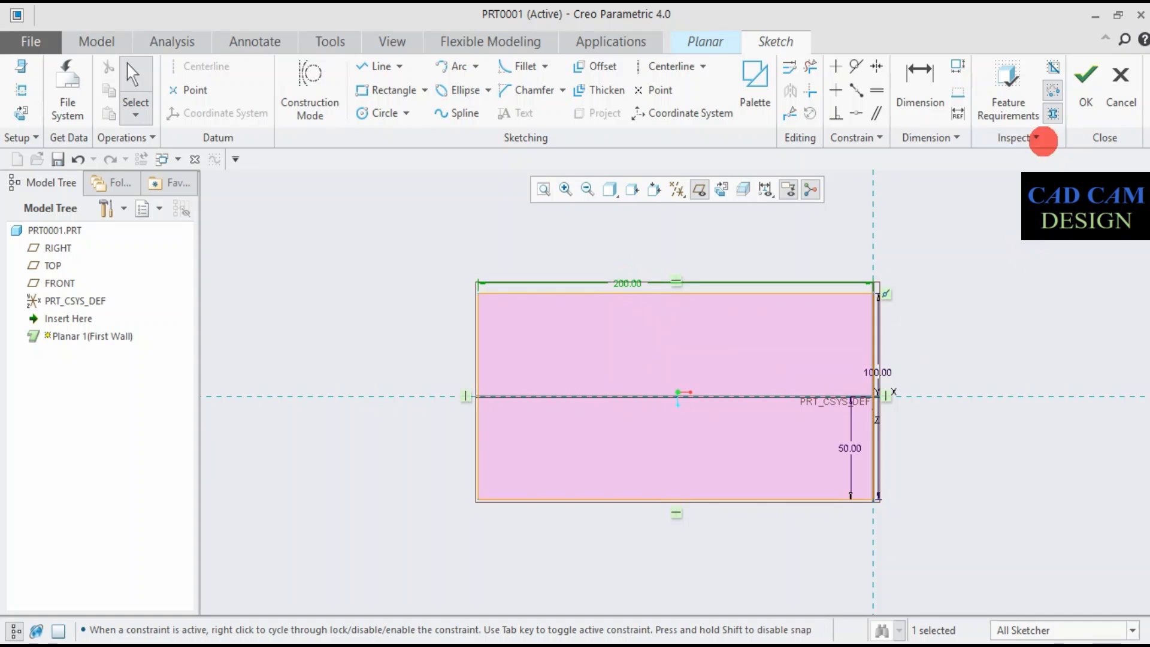
- Finish the sketch and complete the planar wall with a thickness of 5 mm
left_click(1076, 86)
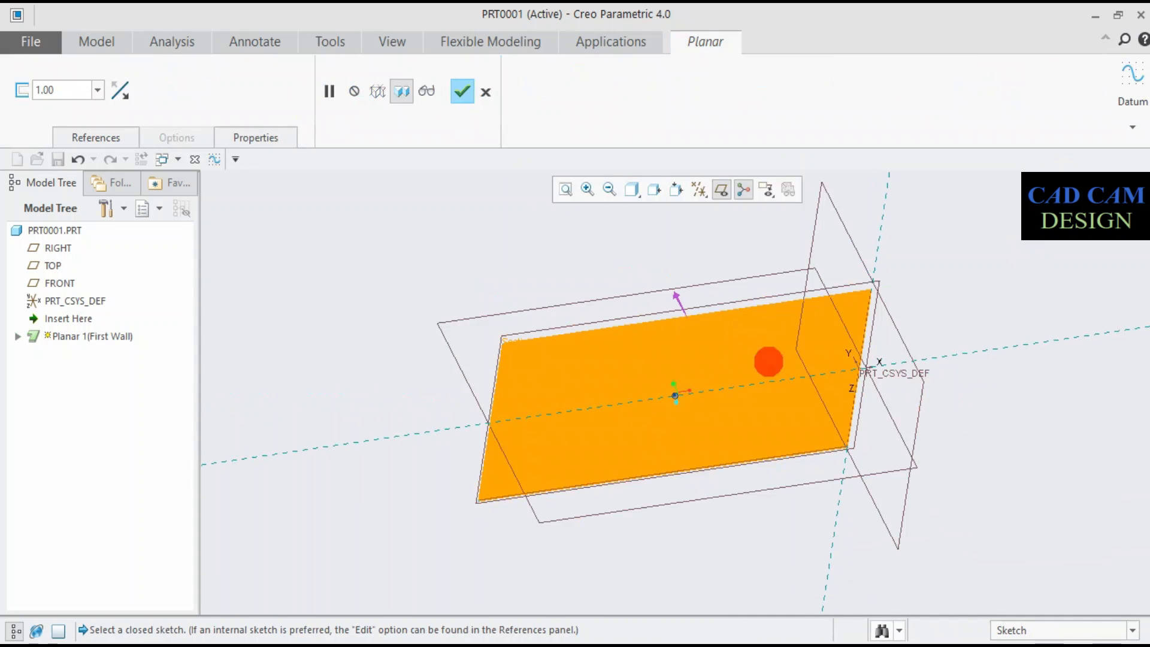
middle_click_drag(667, 490, 676, 406)
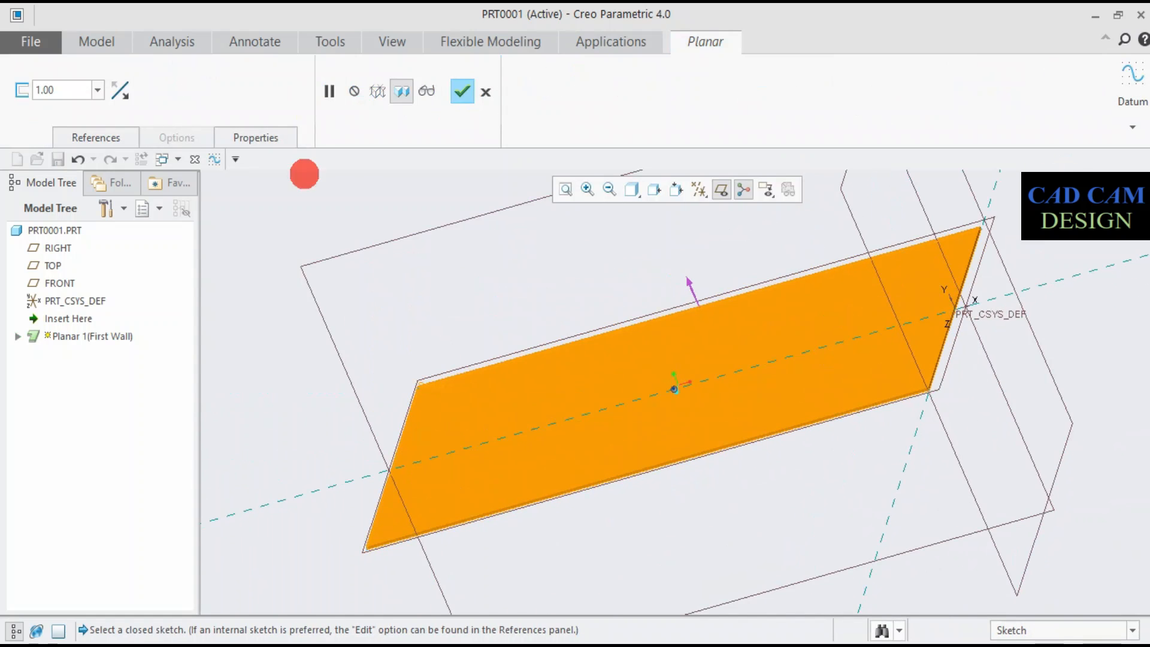
type("5")
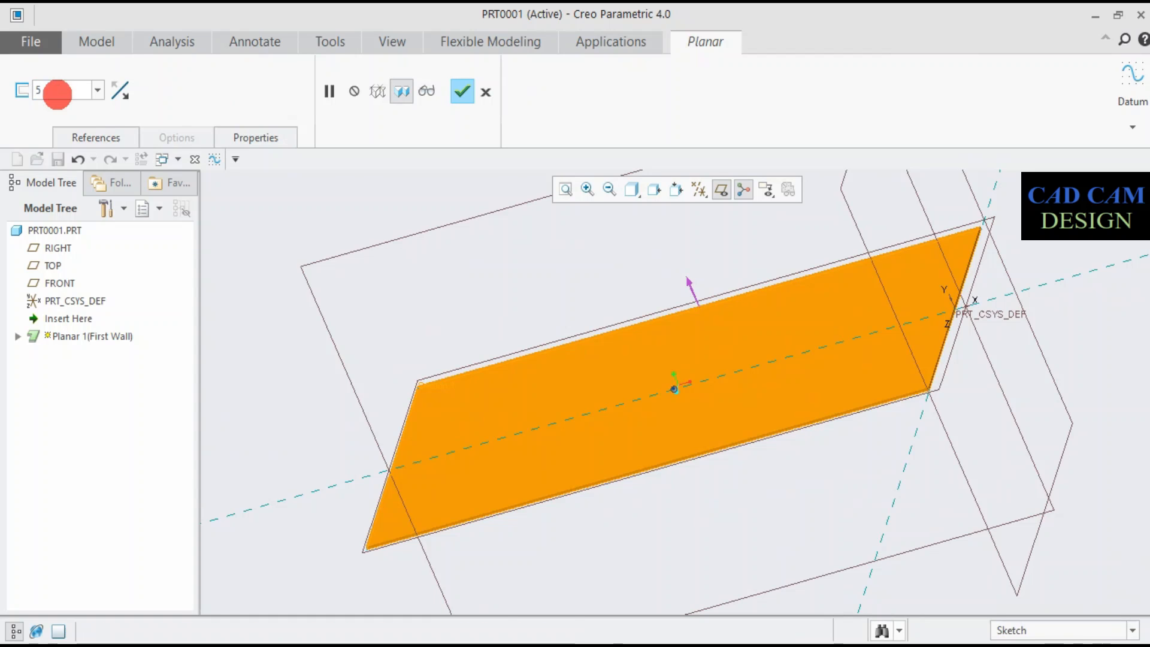
key("Return")
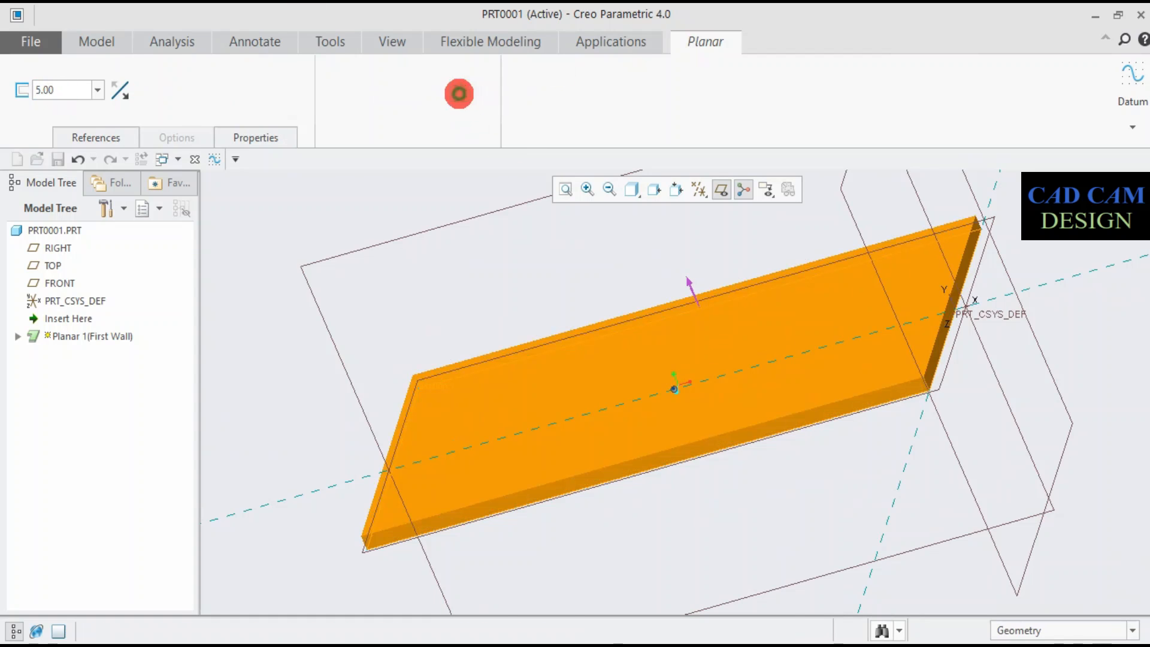
left_click(461, 92)
- Attach a Twist wall to the plate's short end edge beside the coordinate system
key("ctrl+d")
middle_click_drag(534, 233, 508, 231)
scroll(655, 303, "down", 5)
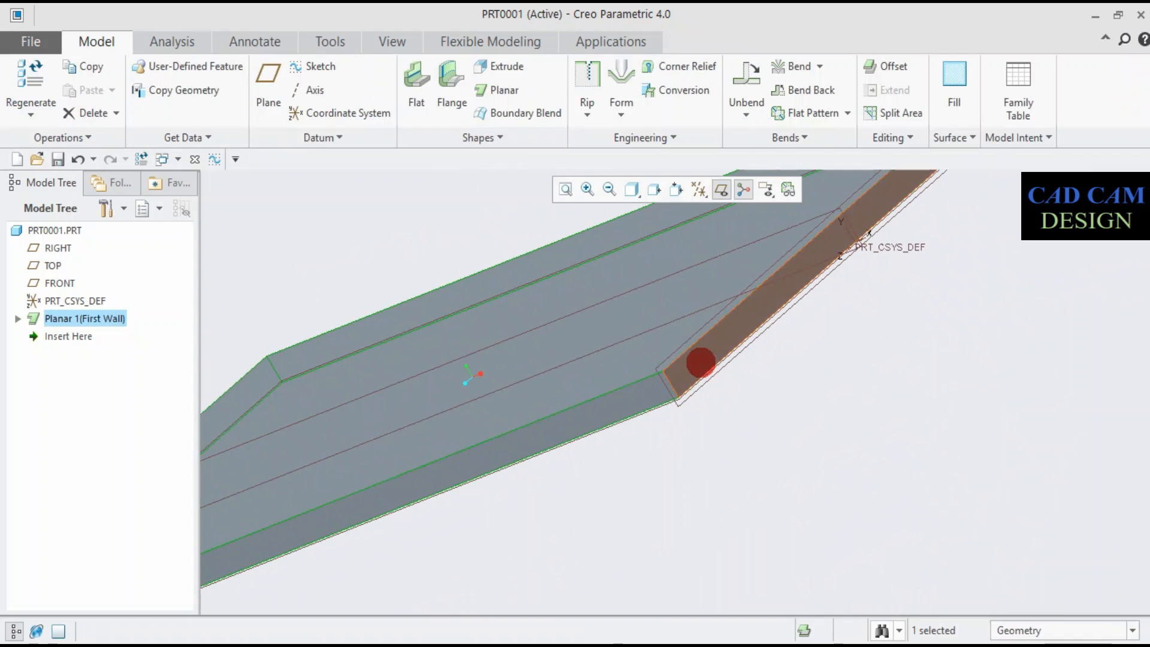
left_click(482, 137)
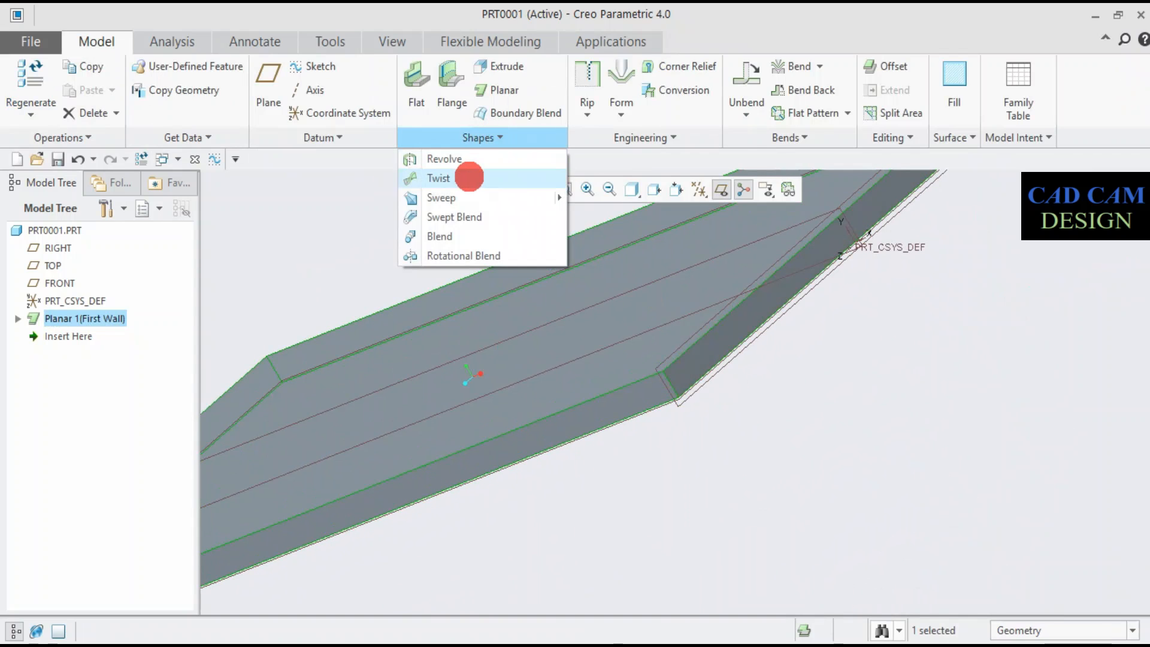
left_click(470, 177)
left_click(730, 352)
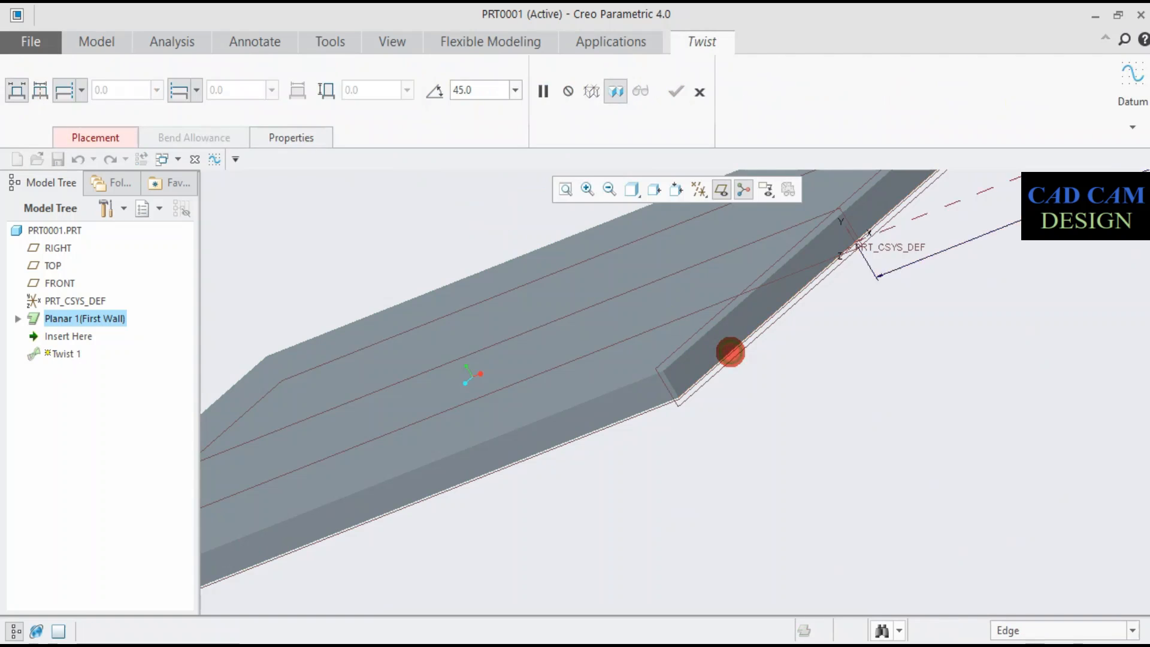
scroll(779, 359, "up", 4)
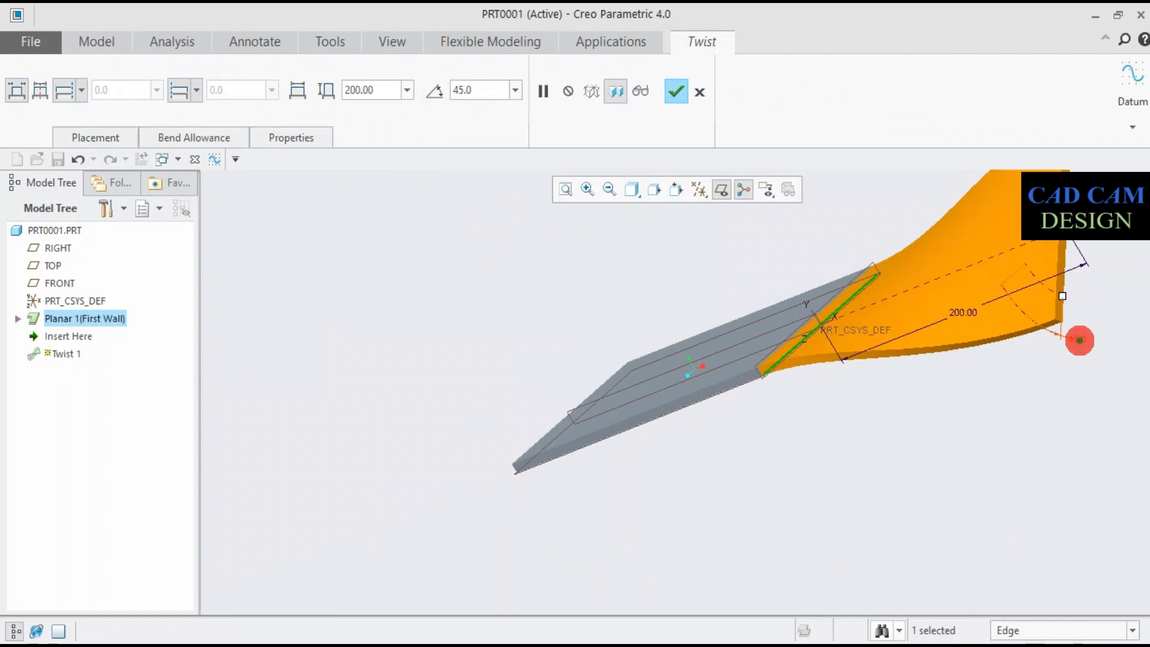
- Set the twist wall's angle to 90° with a length of 200 mm and complete it
left_click_drag(1062, 296, 980, 220)
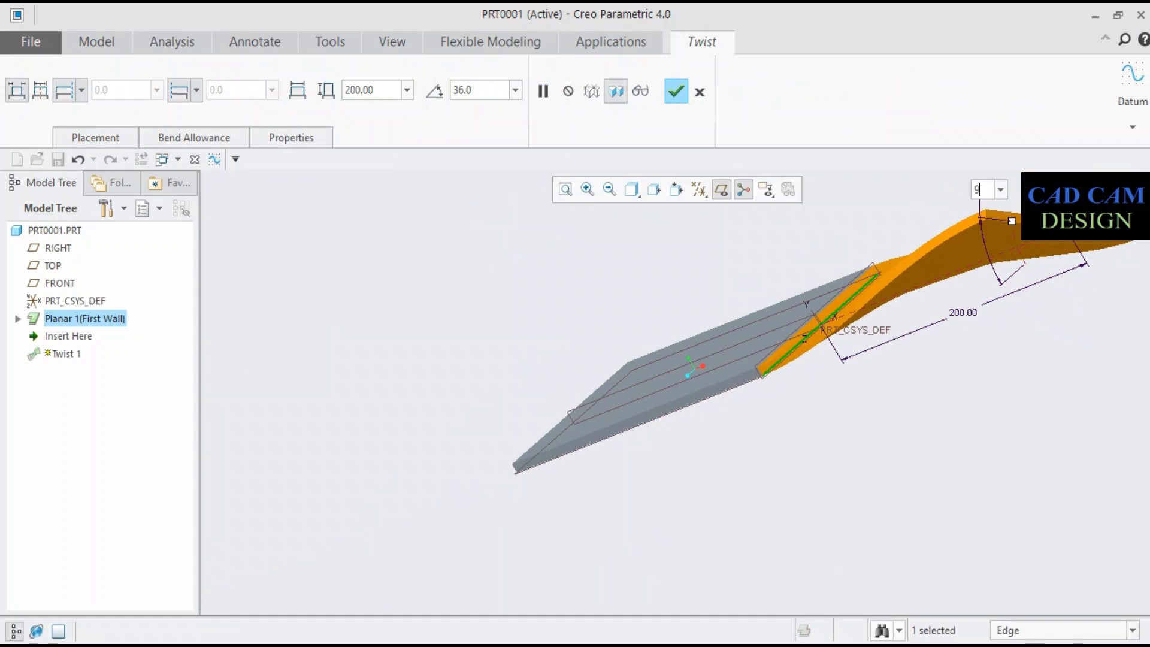
left_click(971, 193)
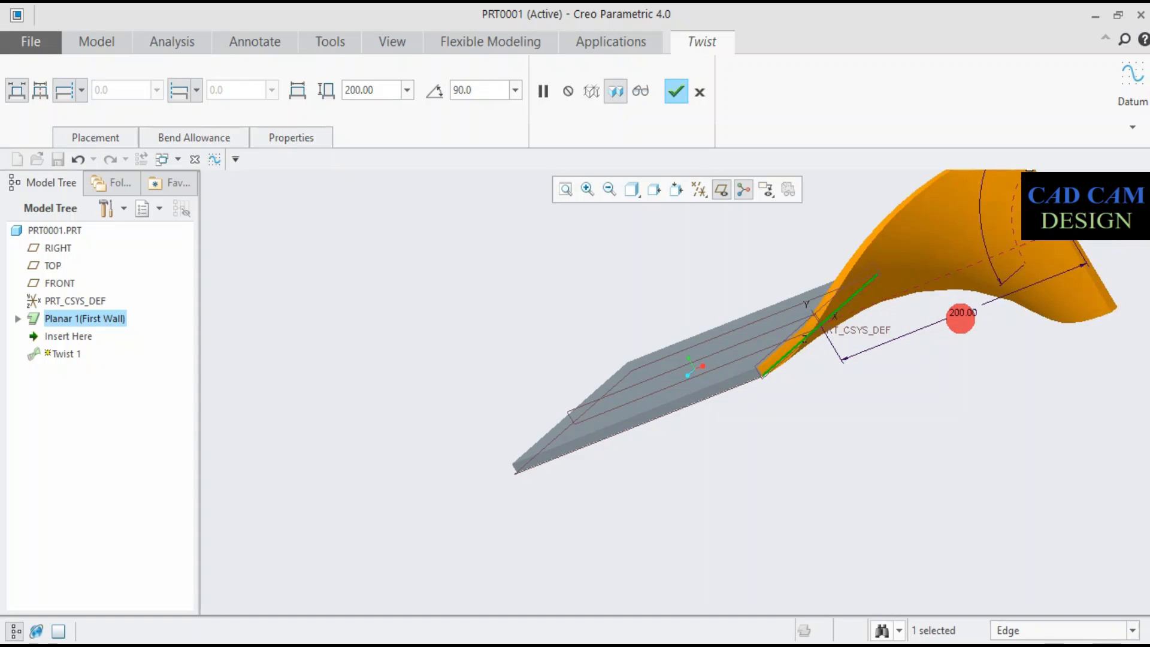
double_click(962, 313)
type("2")
left_click(963, 313)
middle_click_drag(963, 313, 976, 386)
left_click(676, 92)
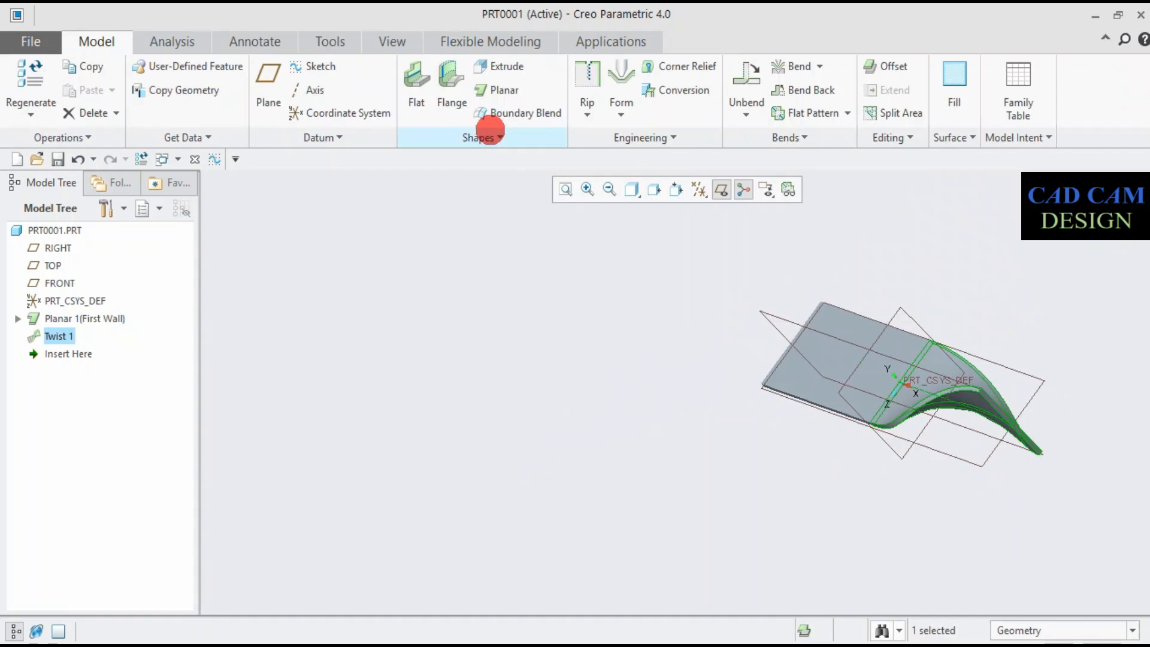
- Add a second Twist wall on the free end edge of the first twist, with a 90° angle and 200 mm length
left_click(500, 137)
left_click(510, 183)
scroll(999, 424, "down", 5)
left_click(1019, 391)
scroll(1025, 394, "up", 5)
middle_click_drag(1009, 447, 988, 437)
left_click_drag(978, 443, 1037, 364)
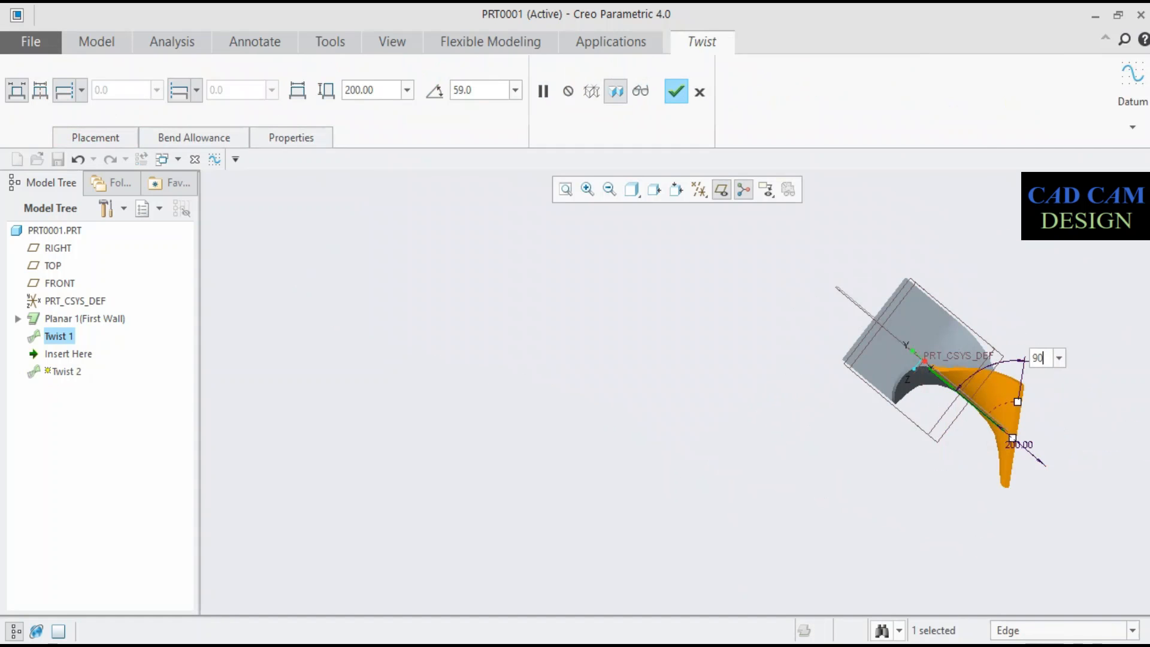
left_click_drag(1018, 402, 993, 465)
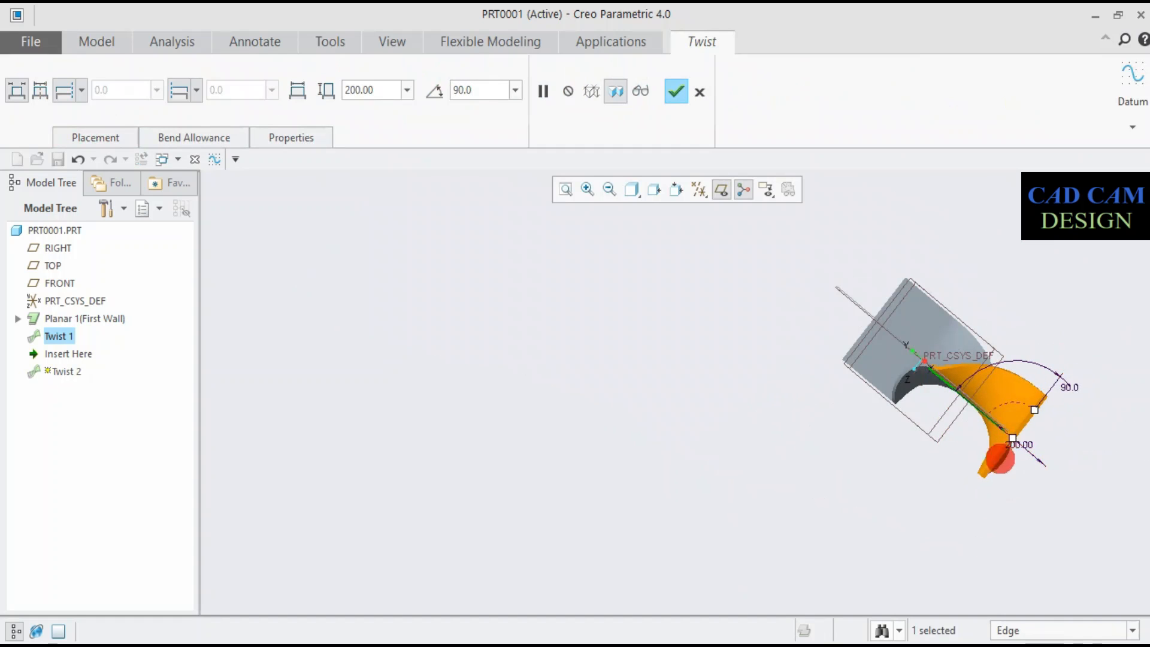
scroll(1018, 458, "down", 3)
left_click(676, 91)
- Add a third Twist wall on the free end edge of the second twist, continuing the spiral
scroll(772, 335, "up", 3)
left_click(477, 139)
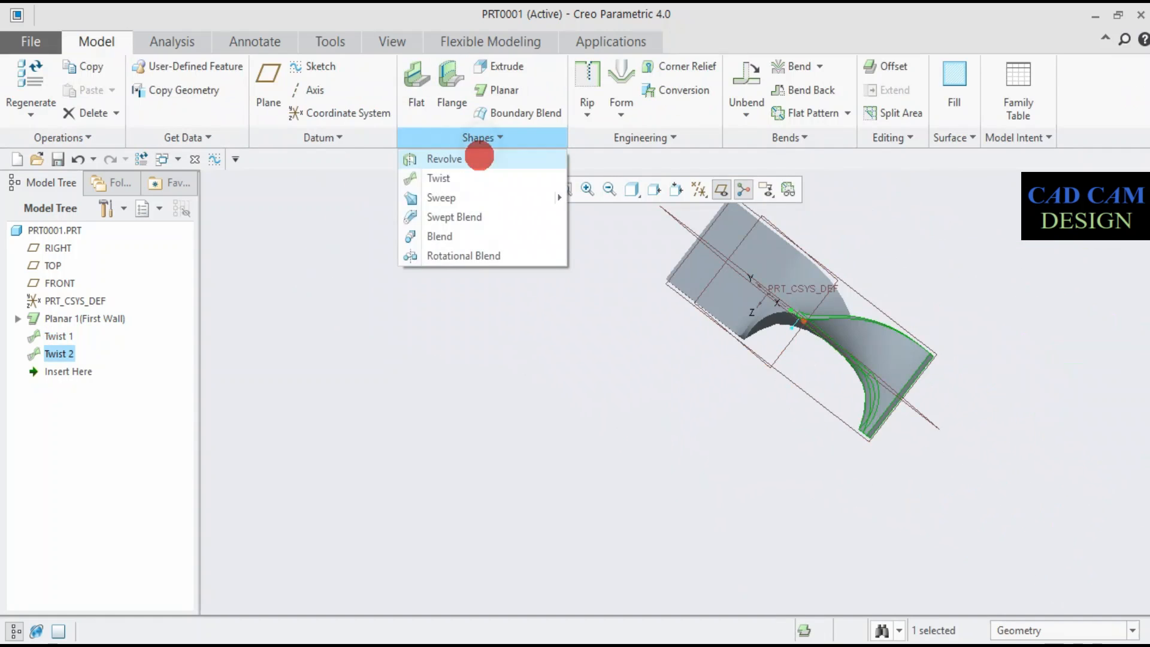
left_click(440, 175)
scroll(893, 374, "down", 5)
left_click(894, 375)
scroll(886, 359, "up", 3)
left_click_drag(983, 390, 1041, 471)
left_click(676, 91)
- Add a fourth Twist wall on the free end edge of the third twist, with a 90° angle and 200 mm length
scroll(770, 328, "down", 3)
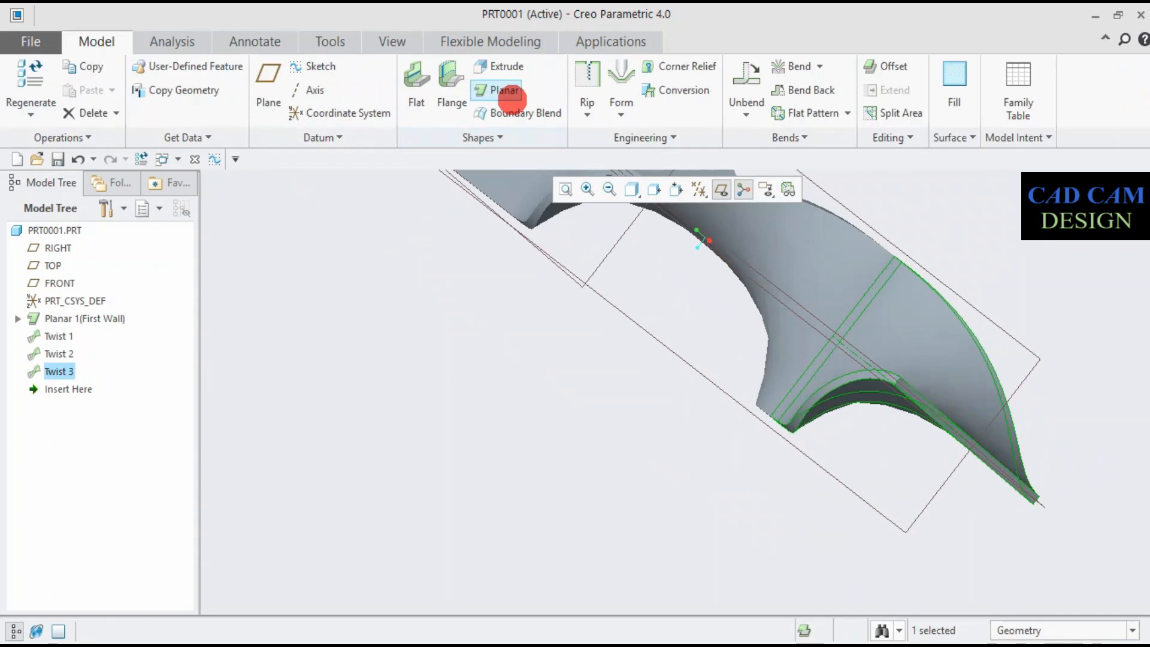
left_click(482, 137)
left_click(440, 174)
left_click(960, 413)
scroll(943, 419, "up", 3)
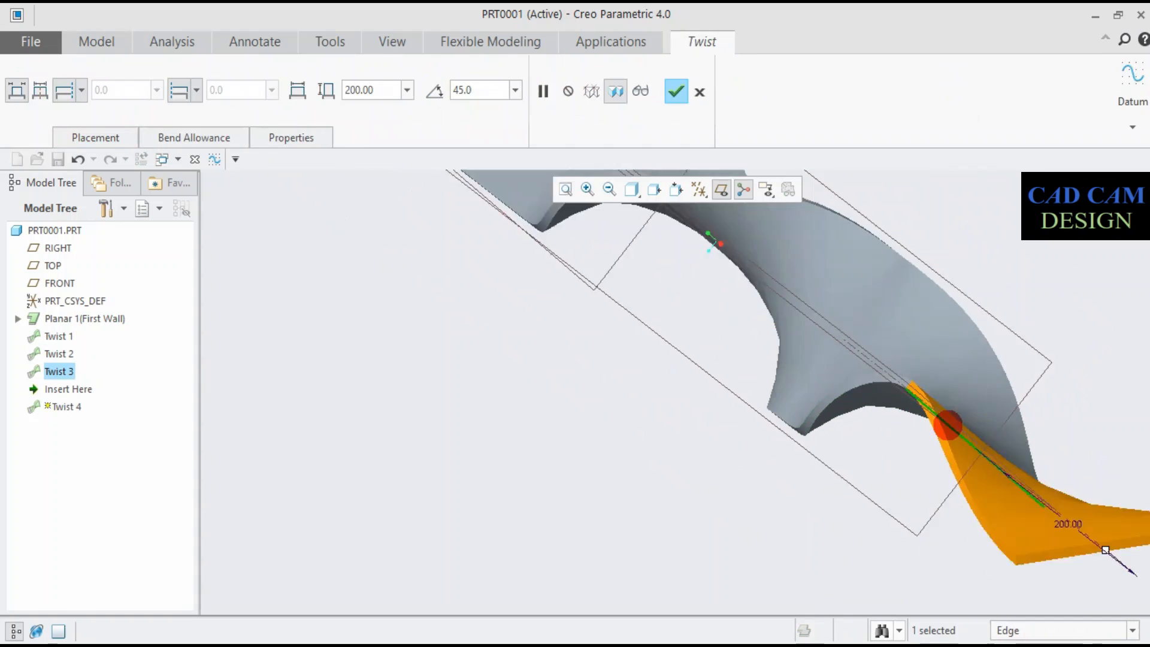
left_click_drag(1063, 484, 967, 536)
left_click(1014, 488)
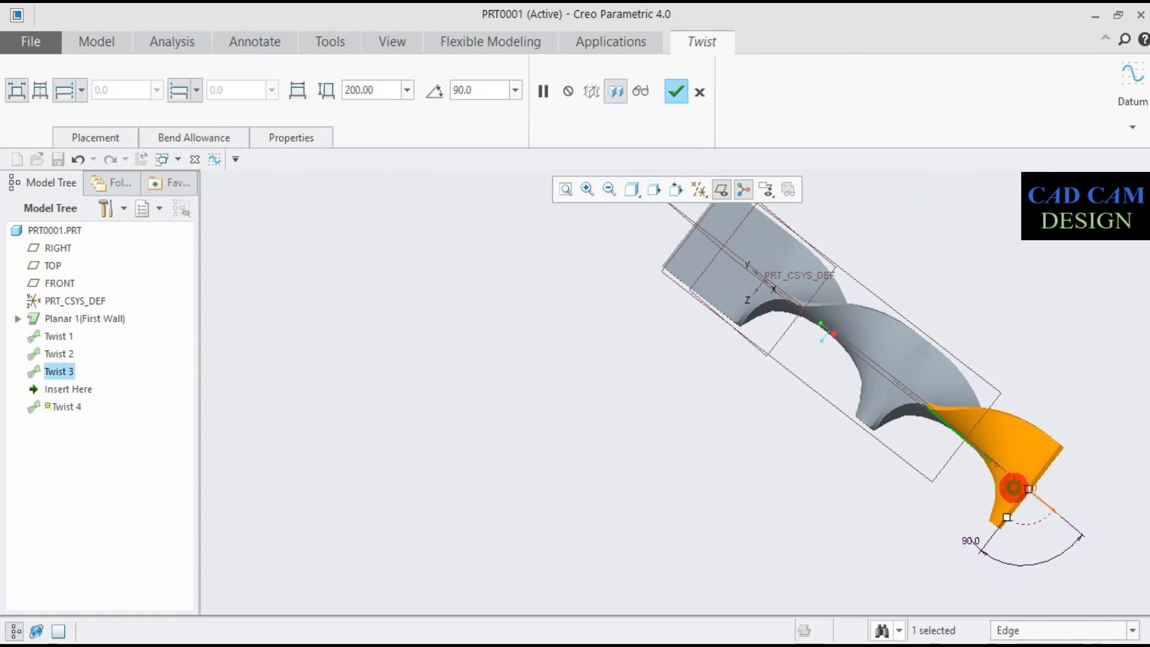
left_click(676, 92)
- Add an I-shaped Flange wall on the free end edge of the fourth twist, with a 0° angle and 200 mm length
middle_click_drag(919, 493, 859, 333)
scroll(962, 366, "down", 5)
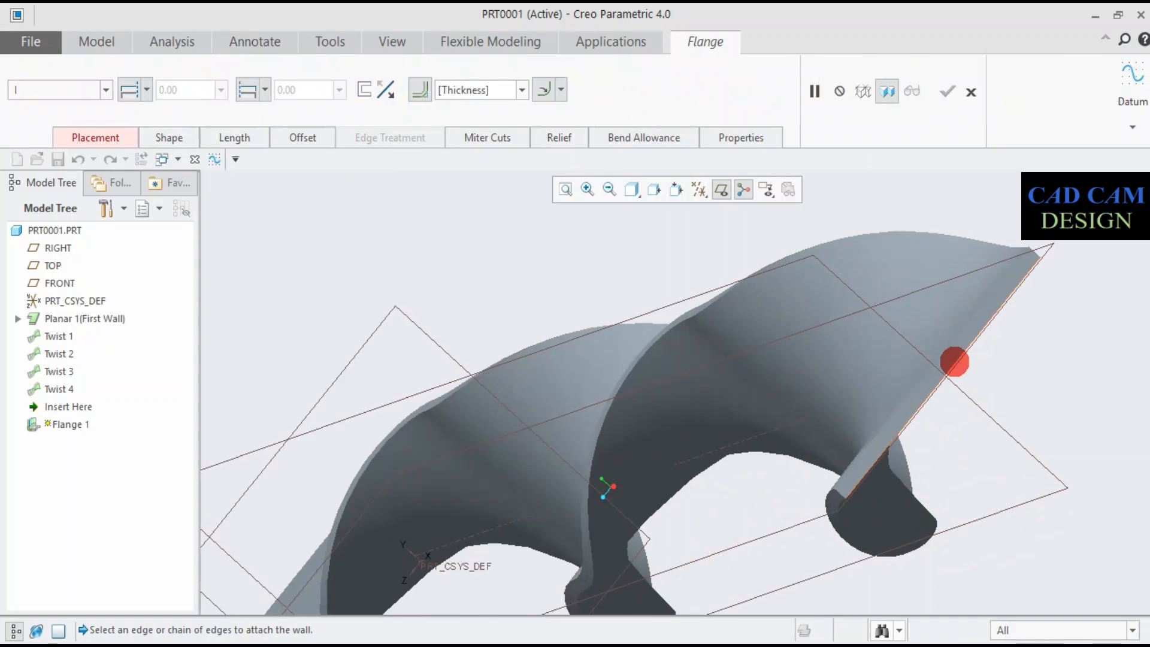
left_click(954, 362)
scroll(947, 365, "up", 5)
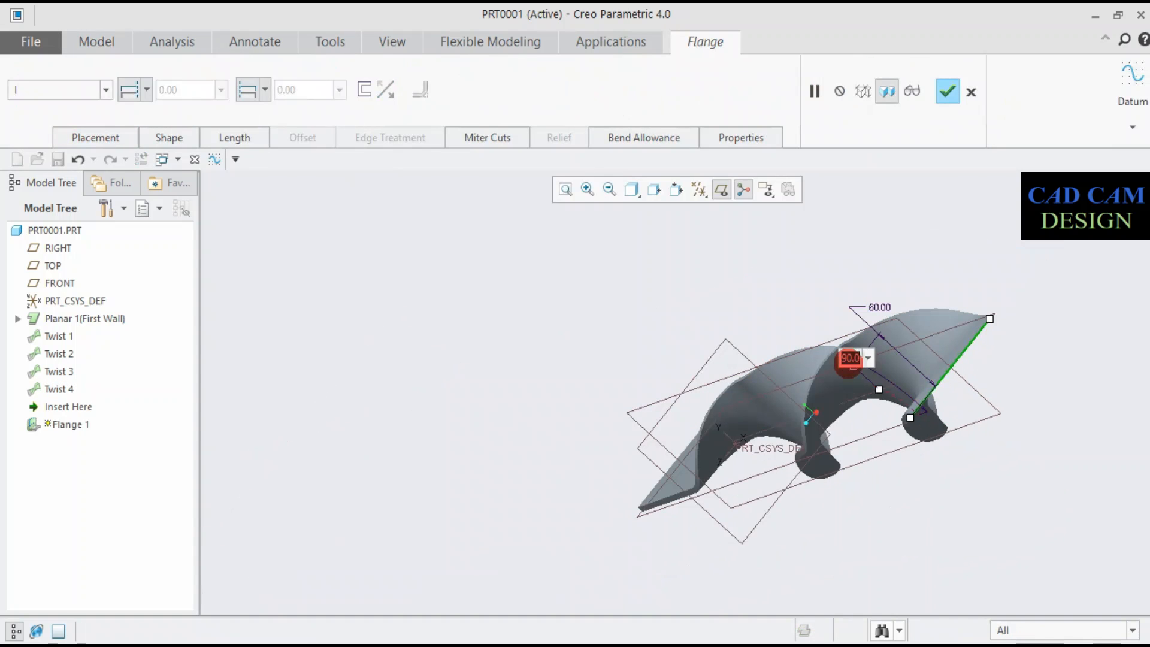
middle_click_drag(846, 360, 934, 461)
scroll(934, 460, "down", 5)
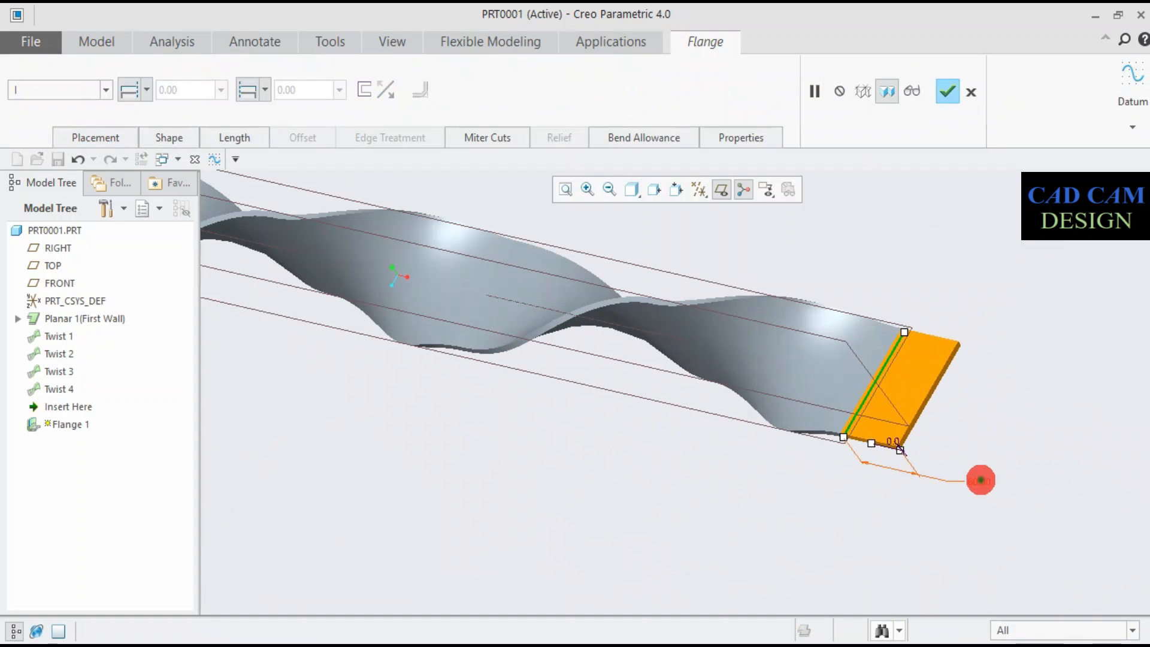
type("00")
key("Return")
scroll(982, 483, "up", 5)
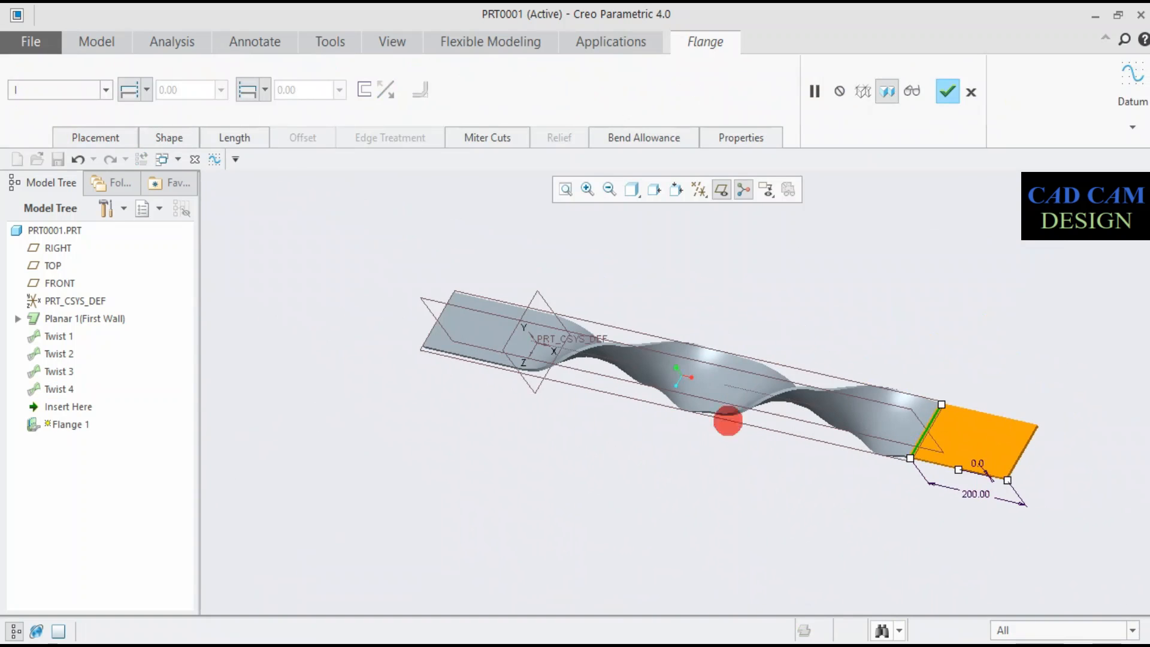
left_click(949, 93)
- Unbend the whole twisted strip flat, keeping the first planar wall's surface fixed
mouse_move(842, 512)
middle_mouse_down()
mouse_move(822, 391)
mouse_move(734, 398)
mouse_move(750, 458)
mouse_move(842, 429)
mouse_move(860, 367)
mouse_move(847, 419)
mouse_move(783, 452)
mouse_move(737, 449)
mouse_move(692, 411)
middle_mouse_up()
left_click(742, 76)
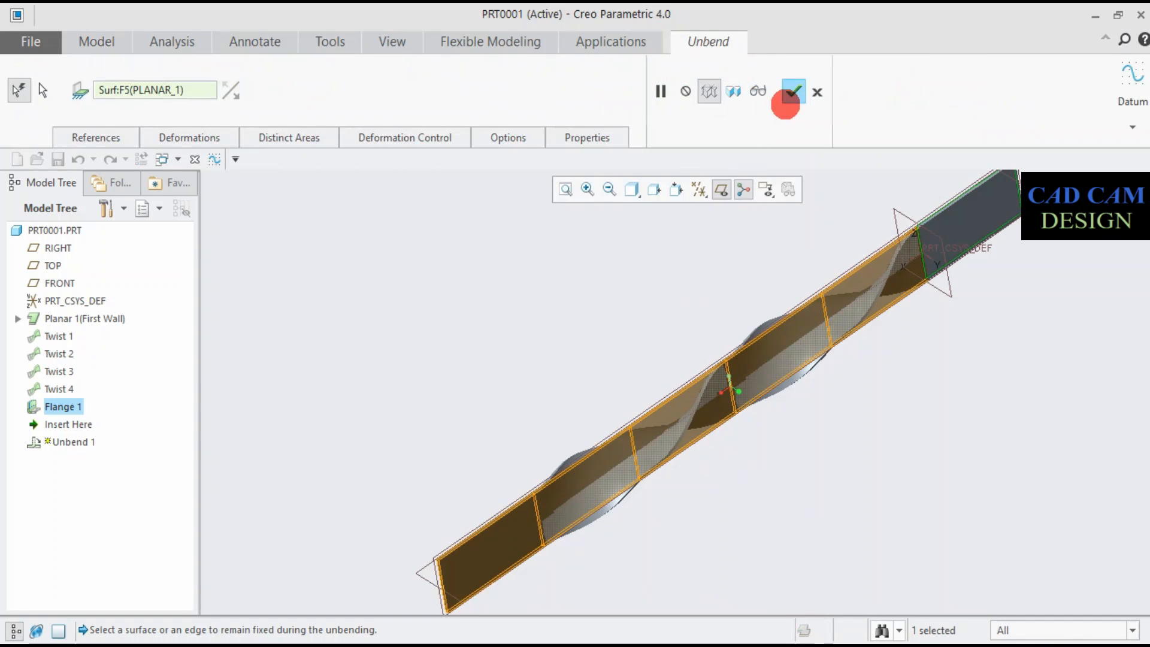
left_click(787, 101)
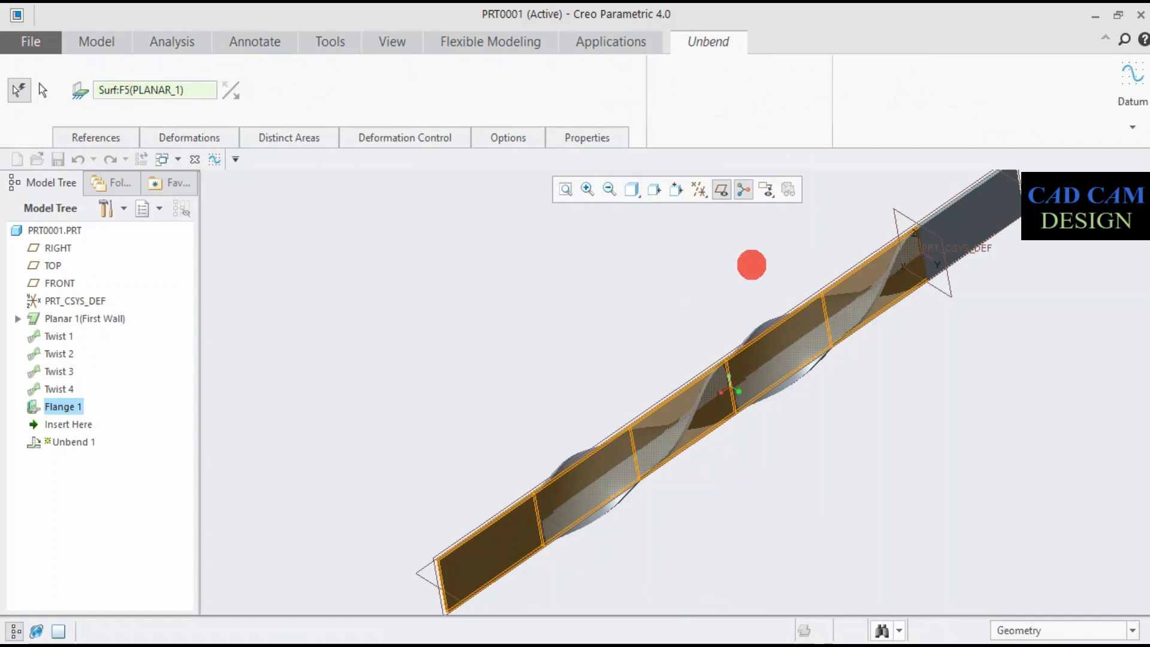
- Start a sketch on the TOP datum plane and orient the view parallel to it
middle_click_drag(746, 265, 714, 253)
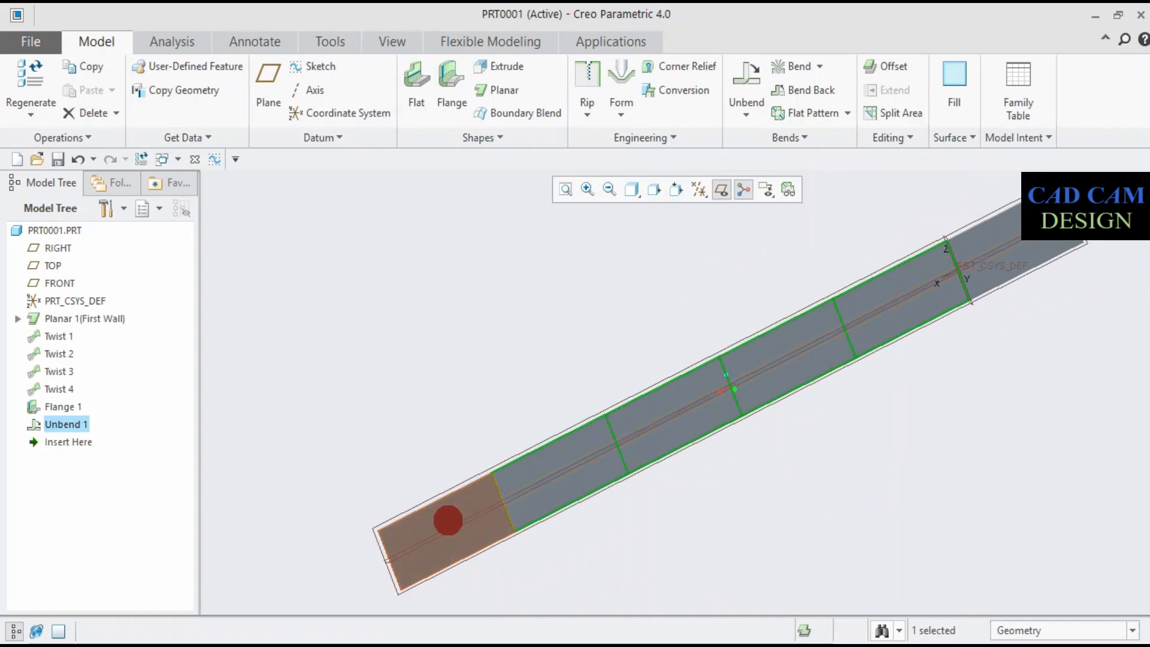
left_click(511, 458)
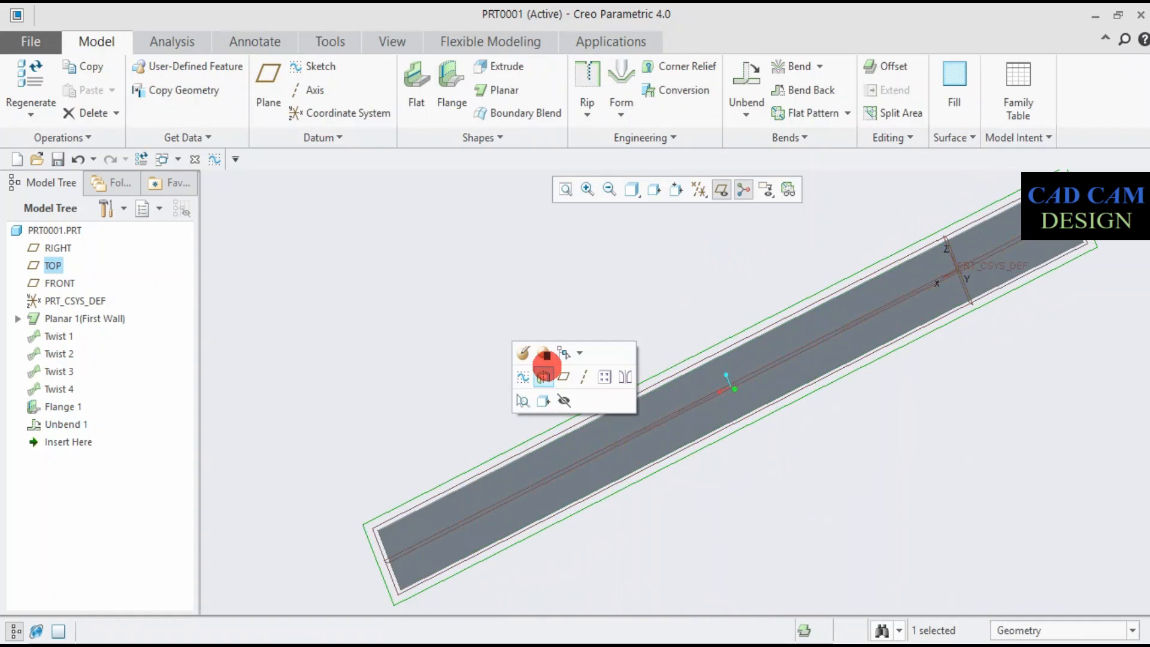
left_click(529, 378)
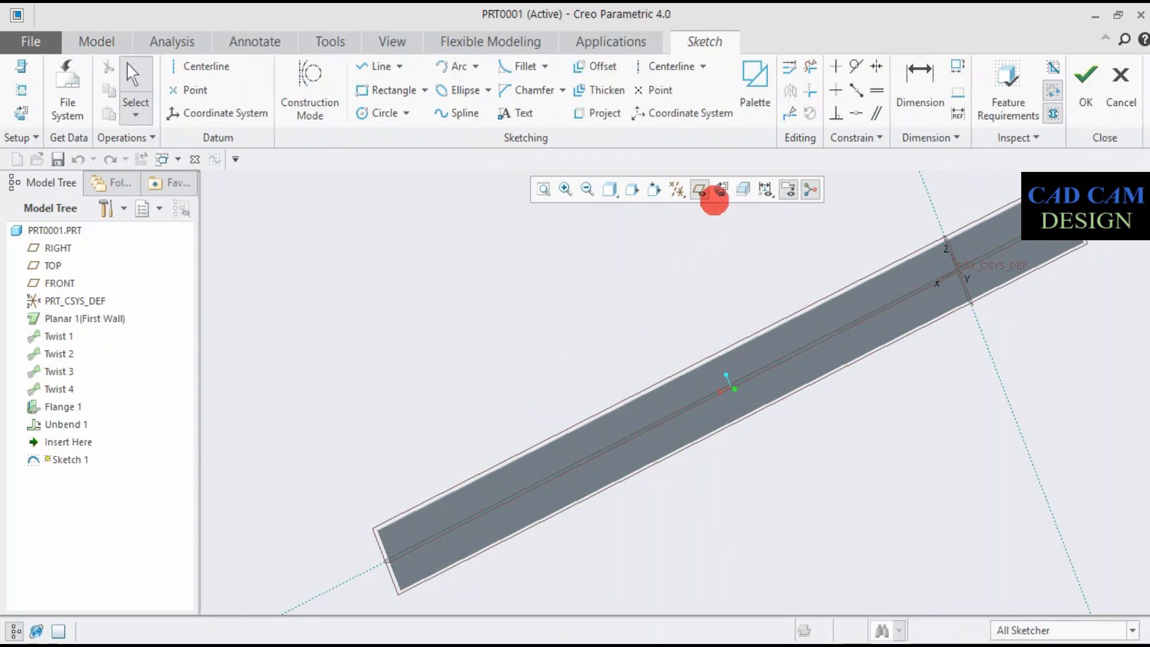
left_click(720, 191)
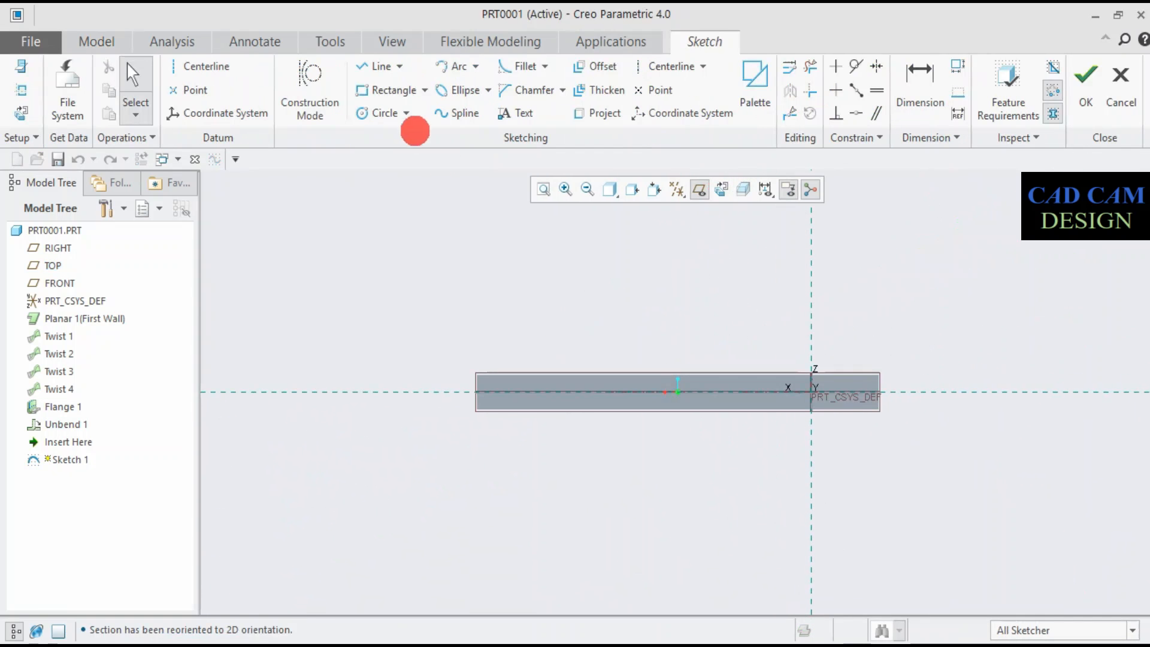
- Sketch a circle about 63 mm in diameter on the horizontal reference, about 104 mm from the vertical reference, over the first planar wall
left_click(385, 113)
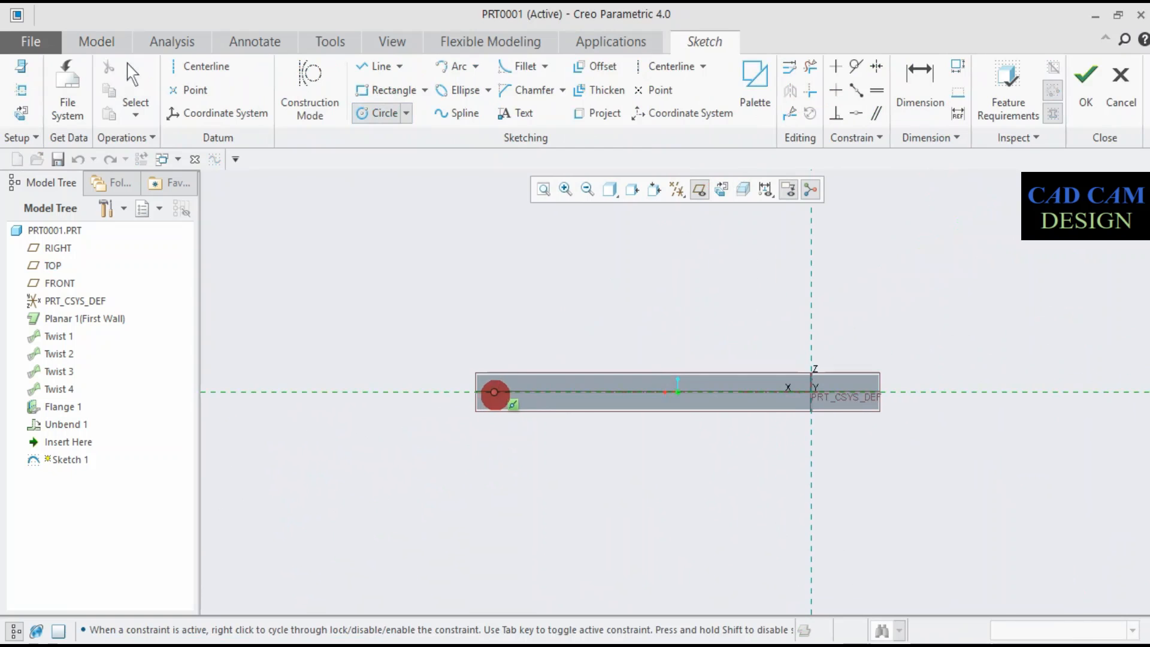
scroll(497, 392, "up", 3)
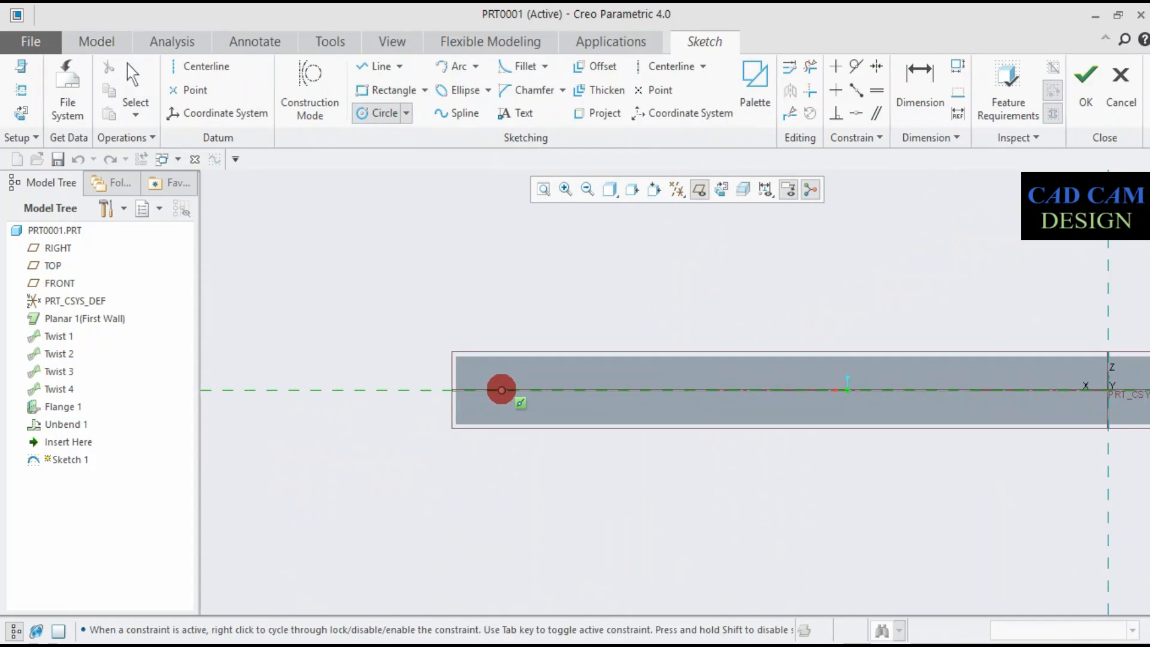
scroll(507, 389, "down", 2)
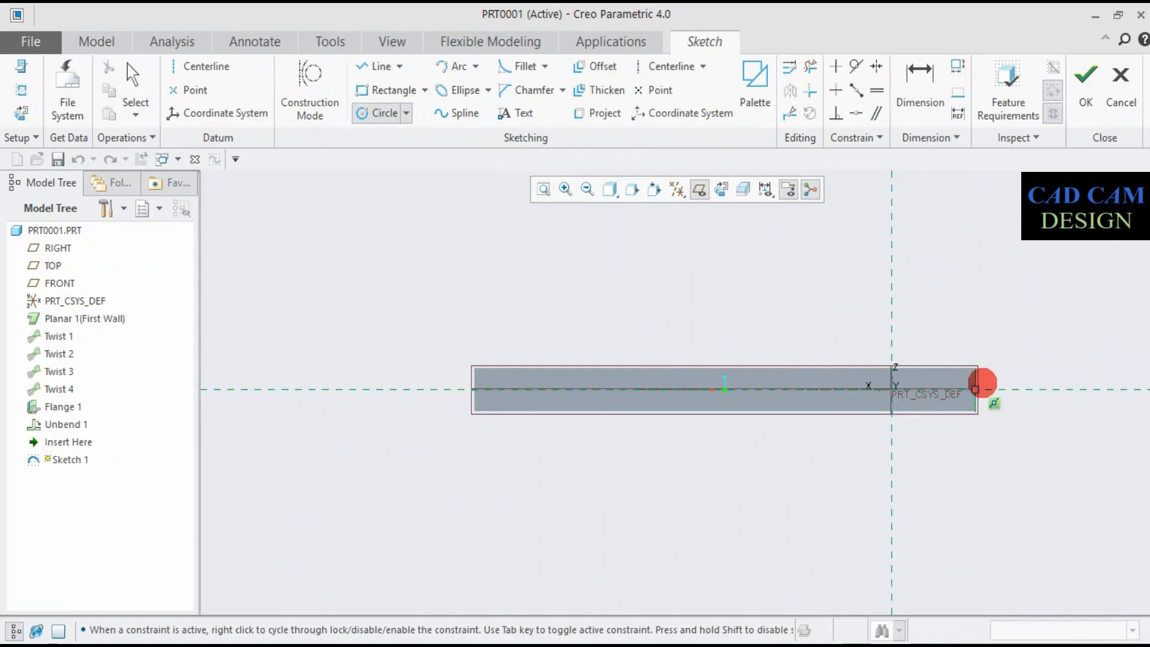
scroll(976, 381, "up", 4)
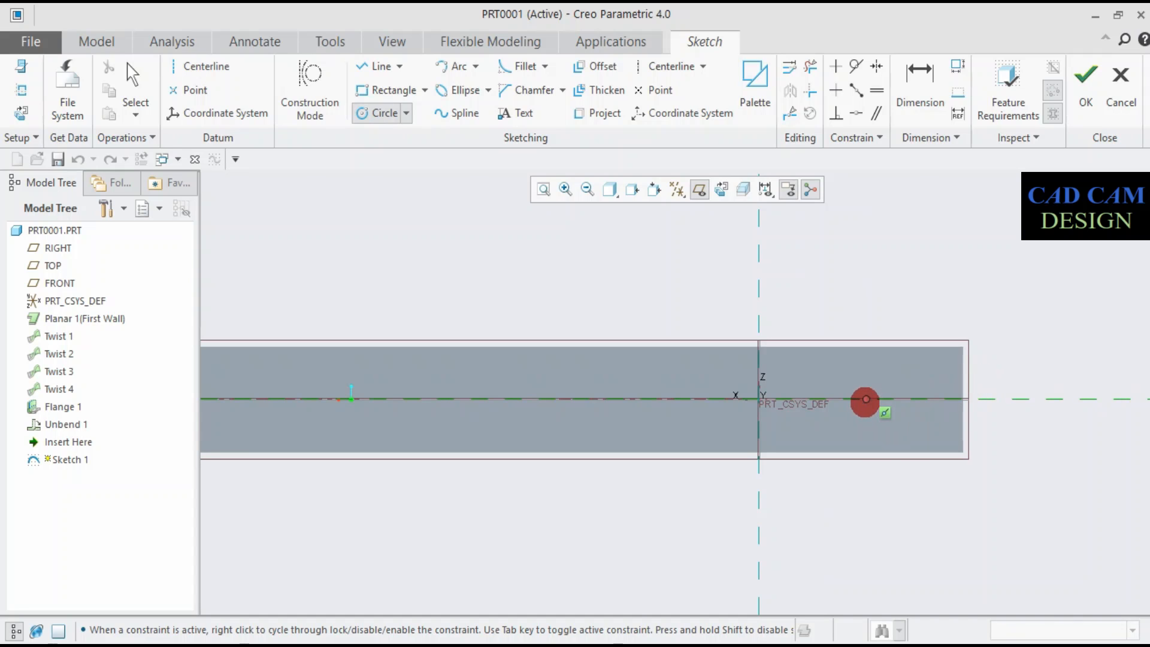
left_click(865, 400)
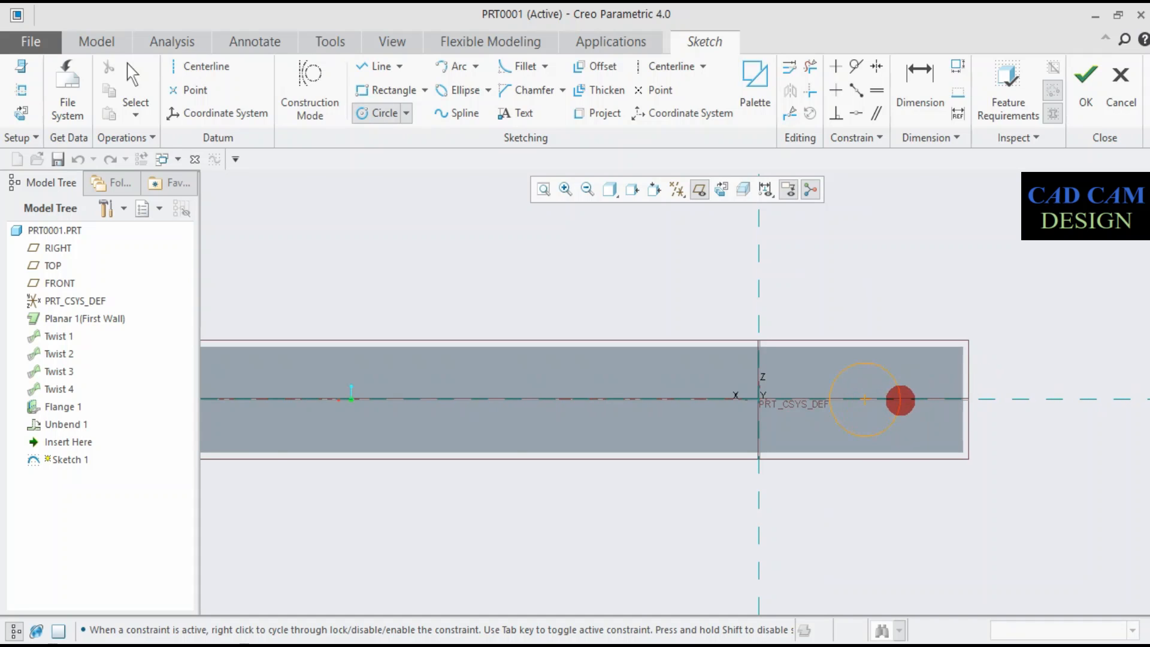
left_click(896, 397)
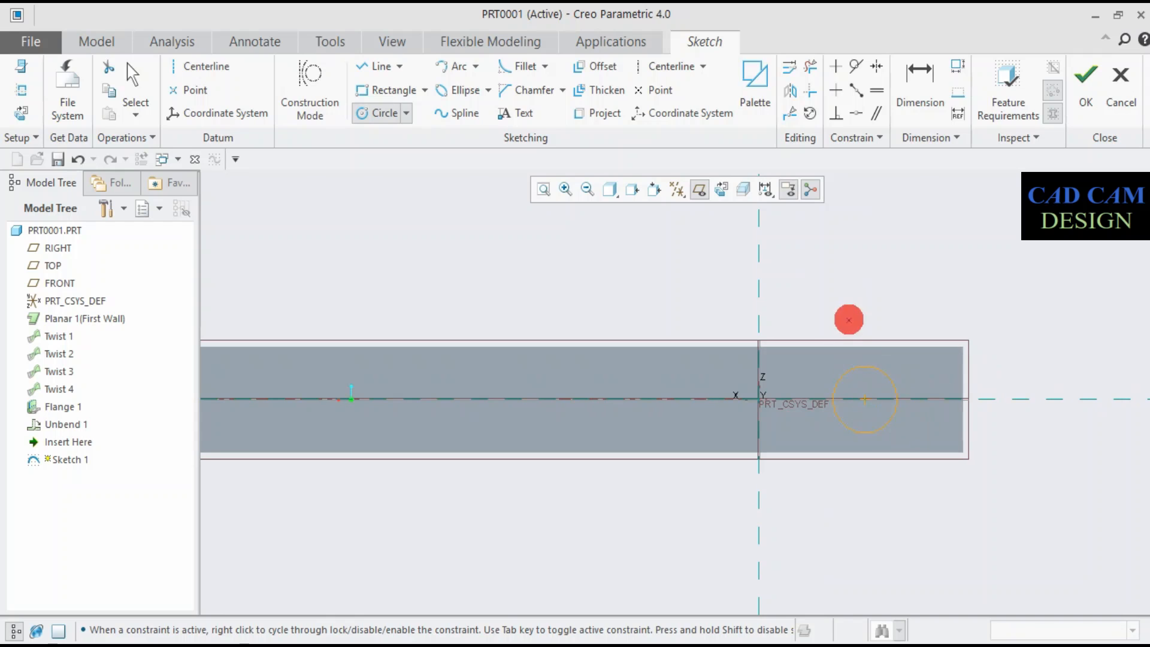
middle_click(874, 427)
- Set the circle's diameter to 65 mm and its distance from the vertical reference to 105 mm, and finish the sketch
scroll(873, 428, "up", 3)
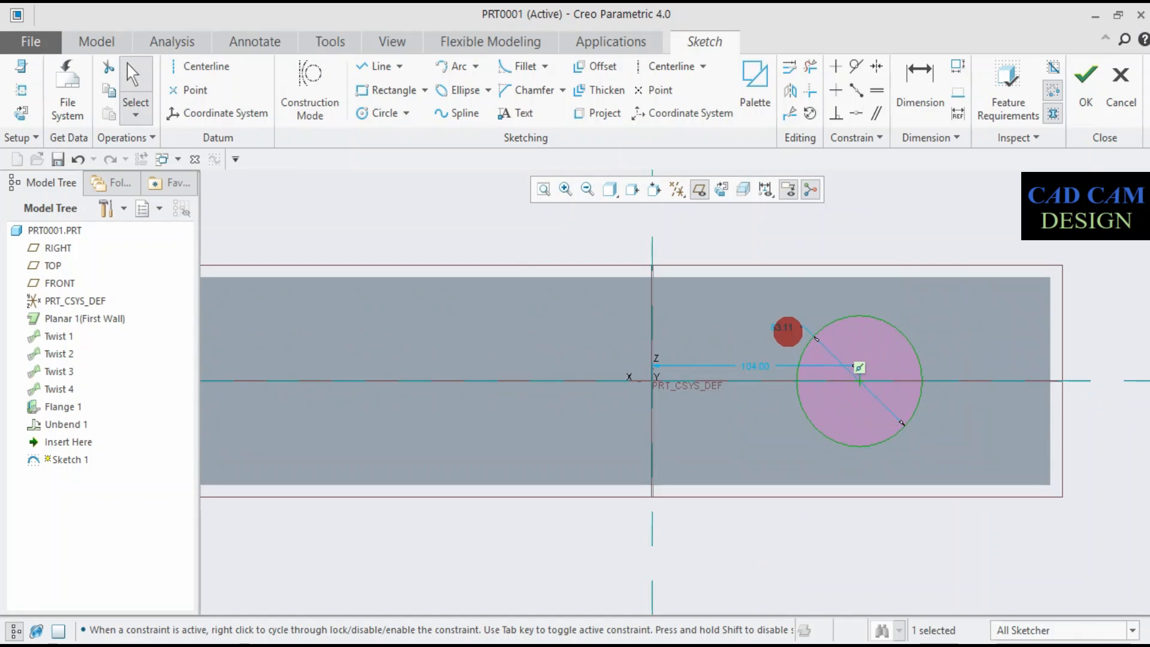
double_click(785, 327)
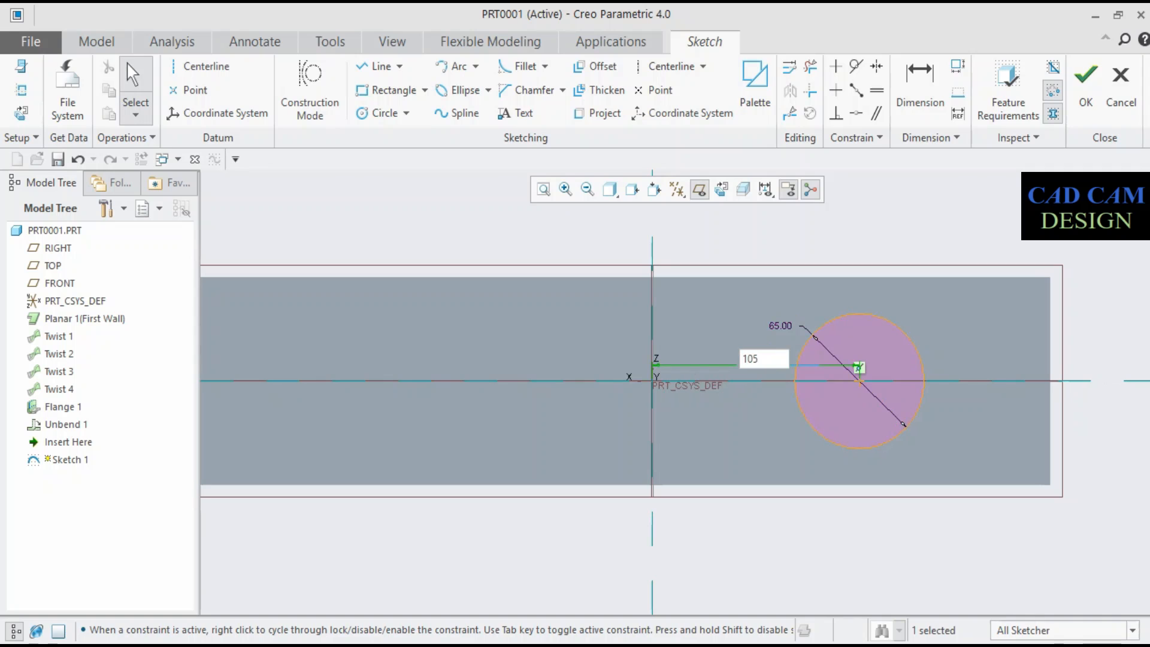
left_click(740, 367)
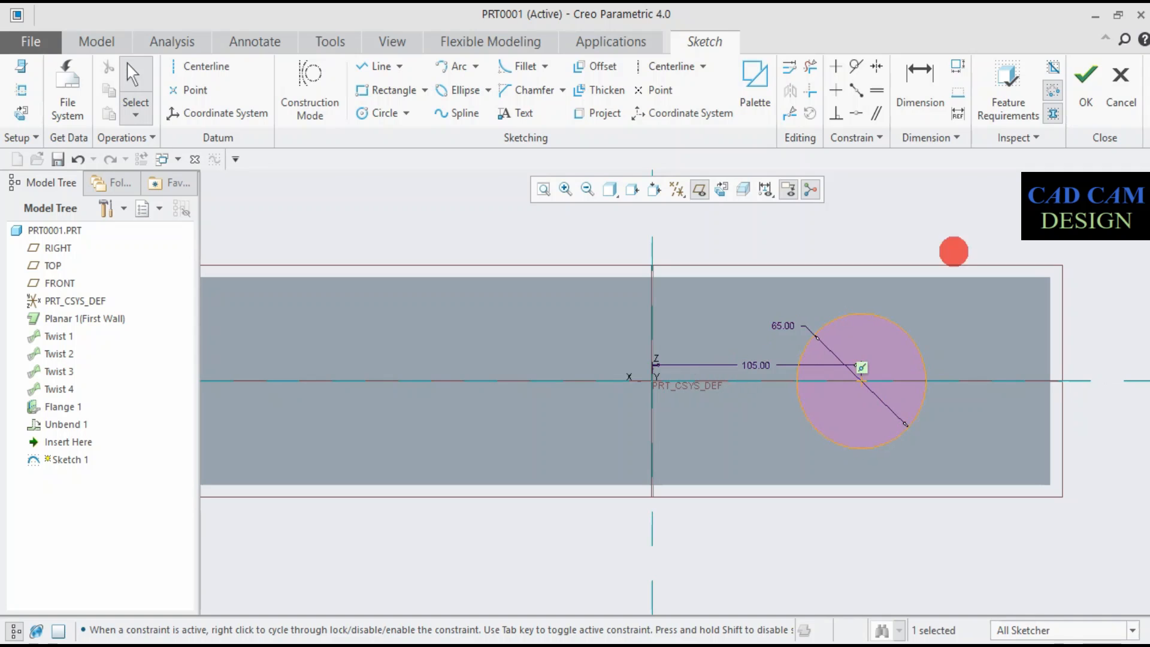
left_click(1084, 76)
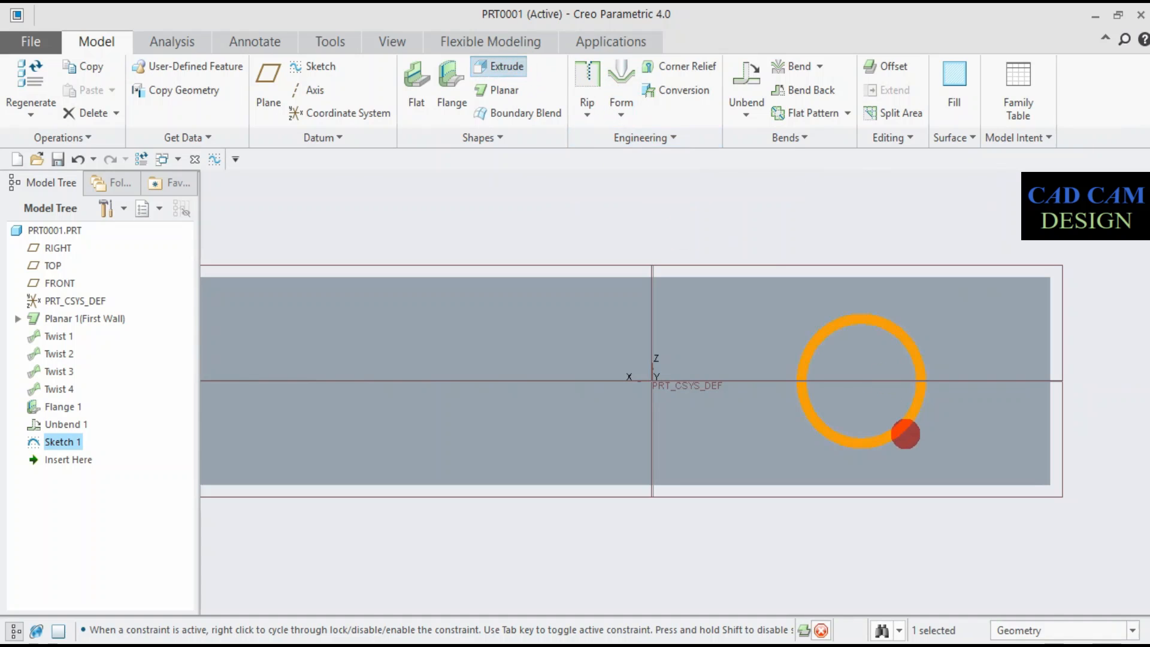
- Extrude the sketched circle as a cut through the flattened strip's first wall
left_click(905, 434)
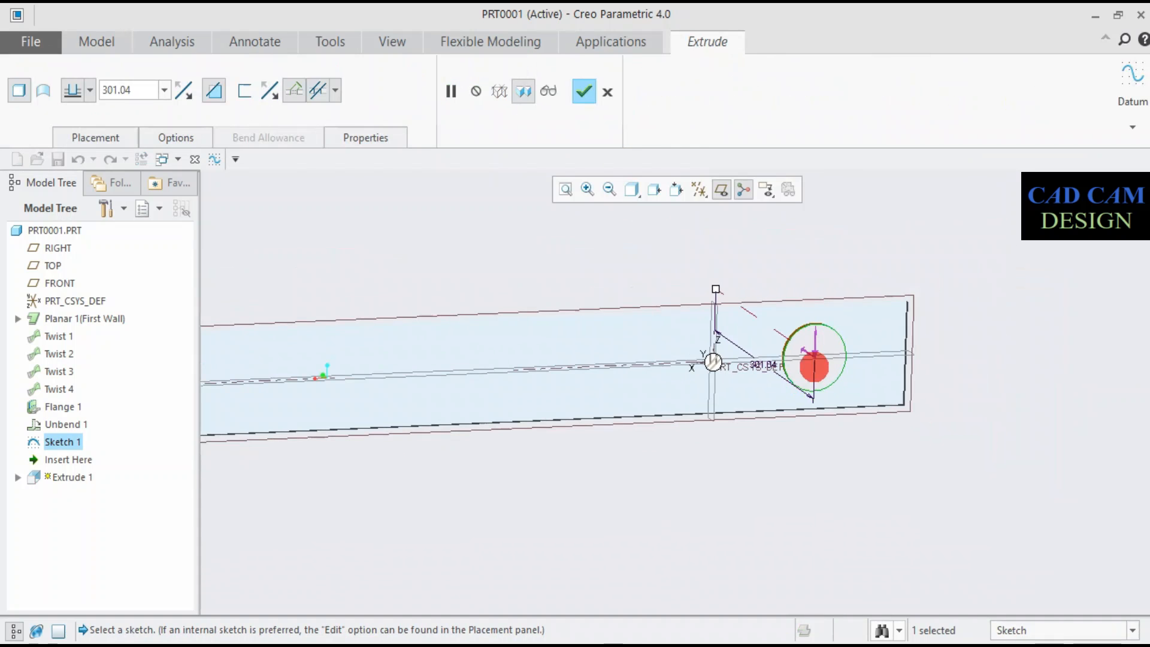
left_click(579, 90)
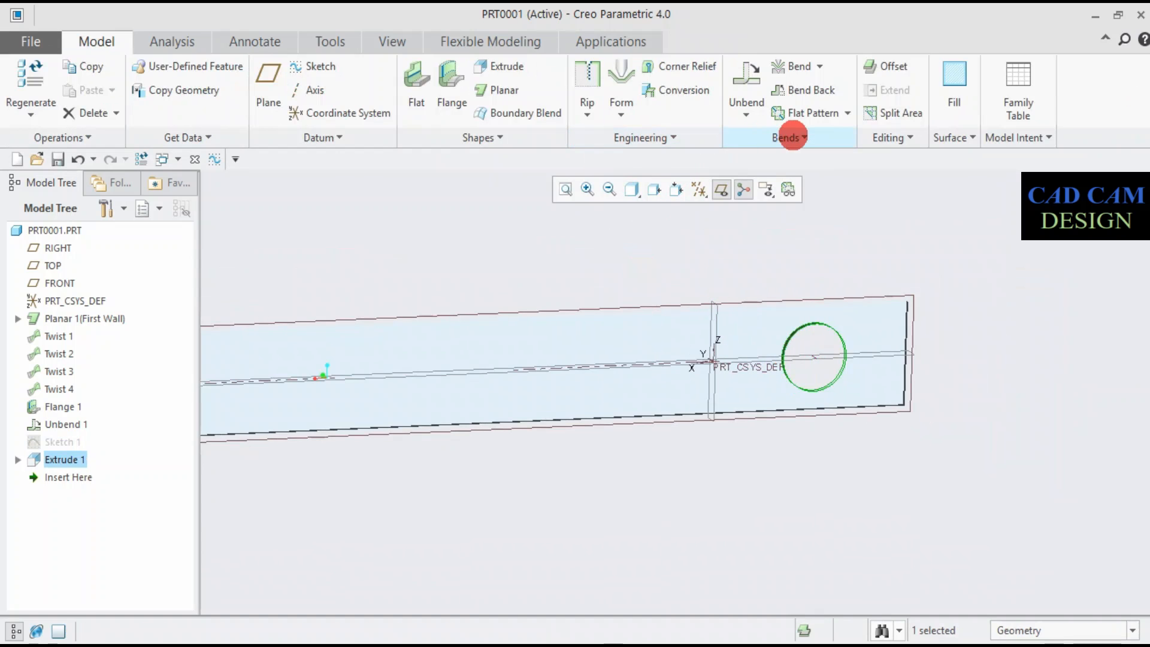
- Start a Direction pattern of the circular cut, using a long edge of the flattened strip as the first direction
left_click(906, 138)
left_click(900, 159)
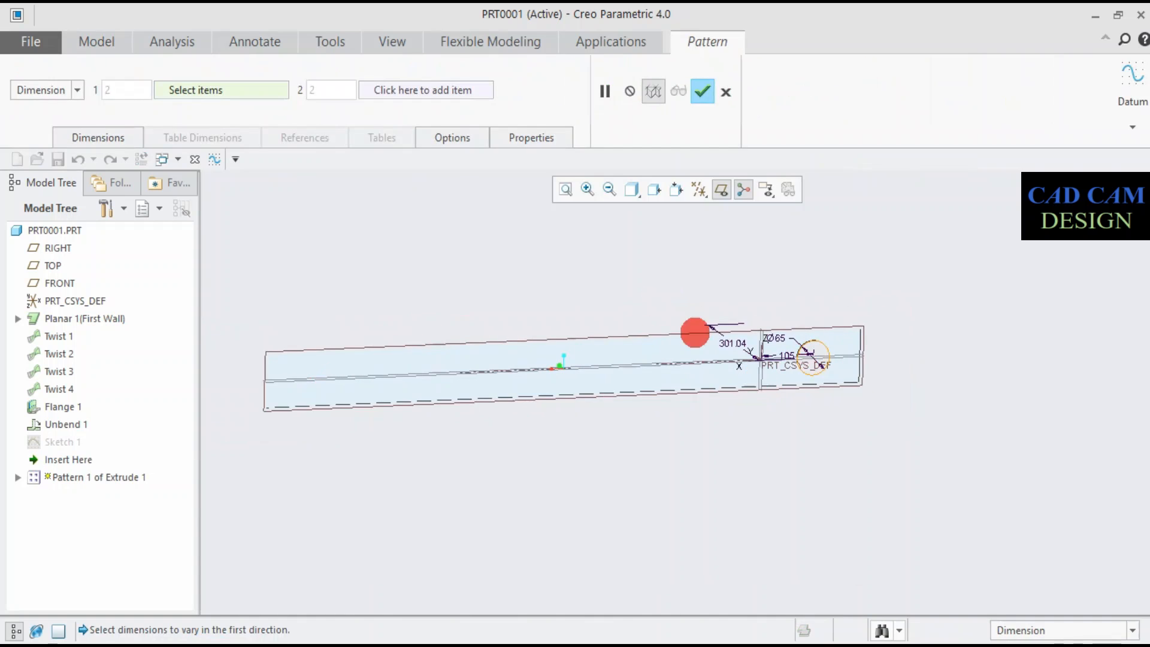
scroll(557, 282, "down", 2)
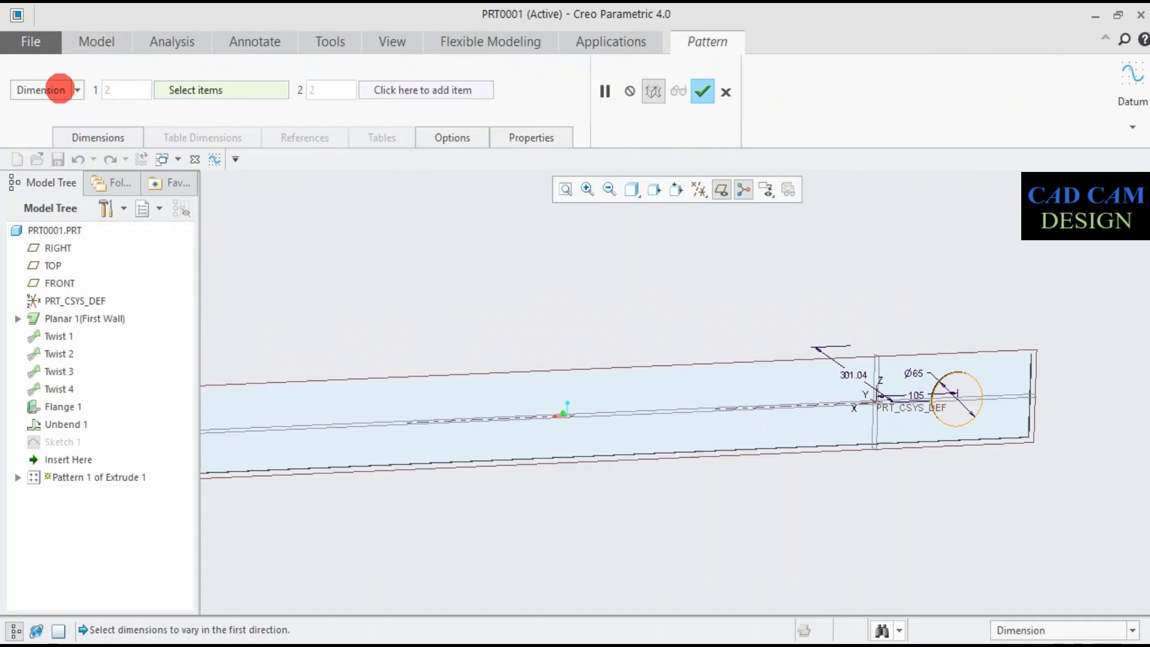
left_click(78, 89)
left_click(33, 118)
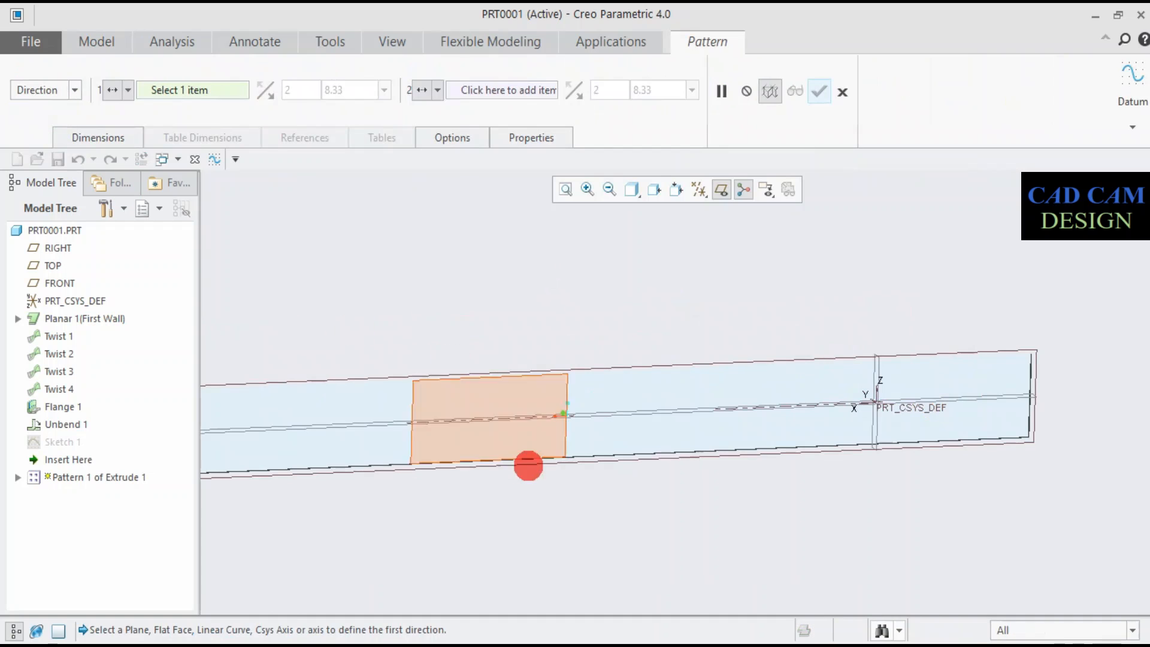
left_click(565, 457)
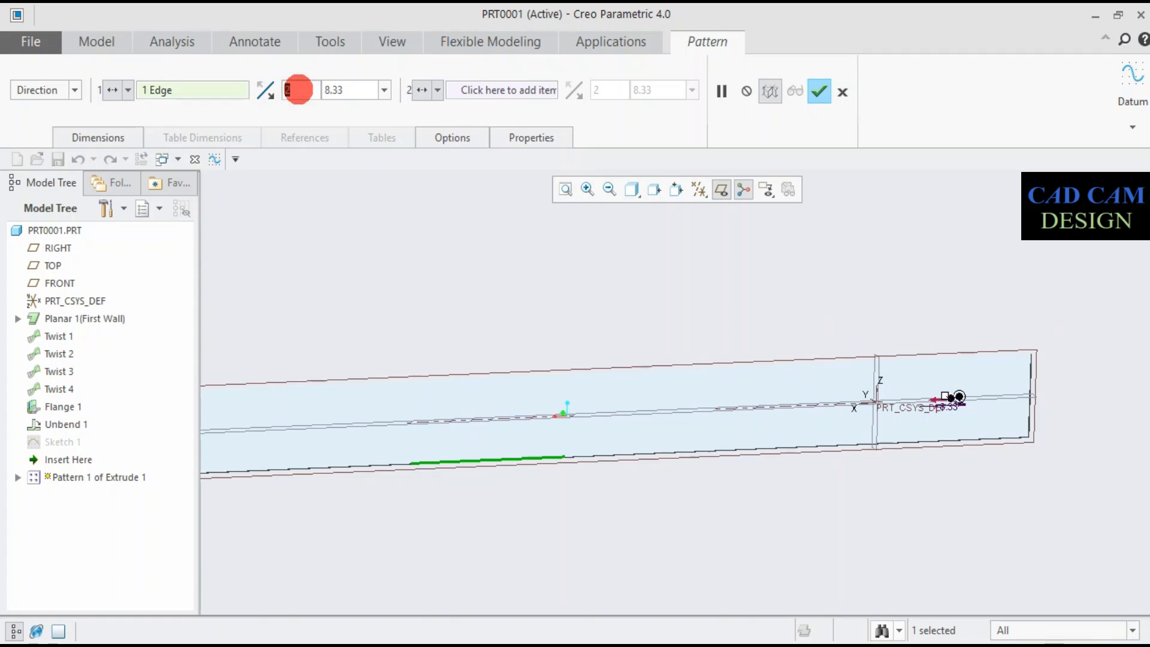
- Set the hole pattern to 6 members spaced 200 mm apart and complete it
type("8")
key("Return")
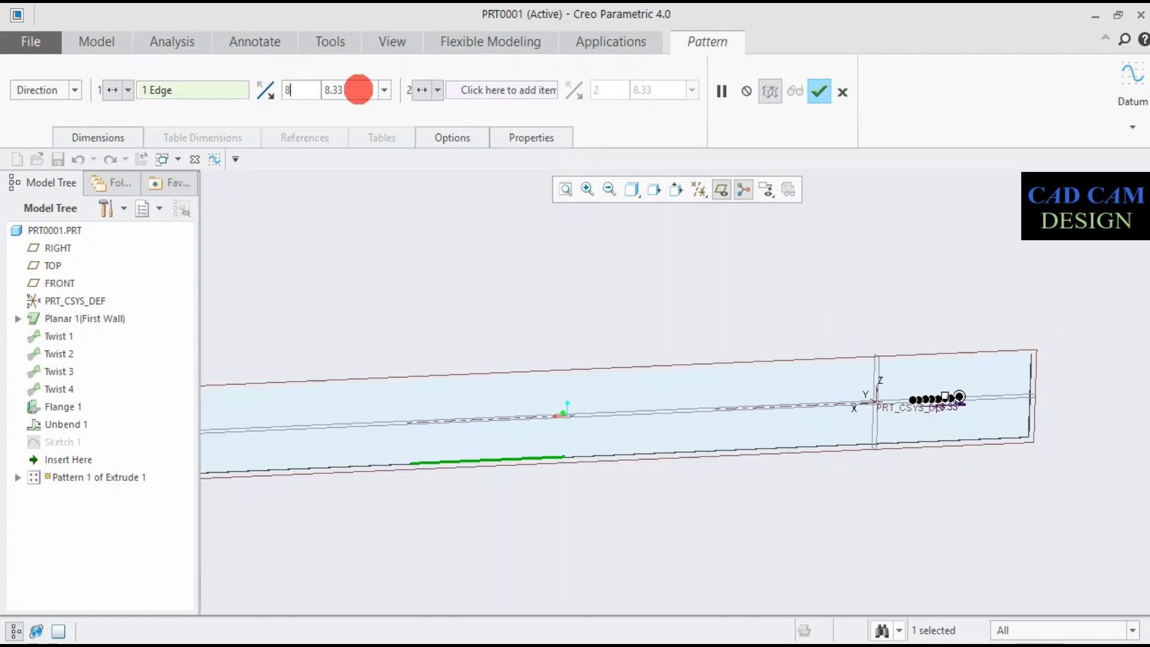
type("200")
key("Return")
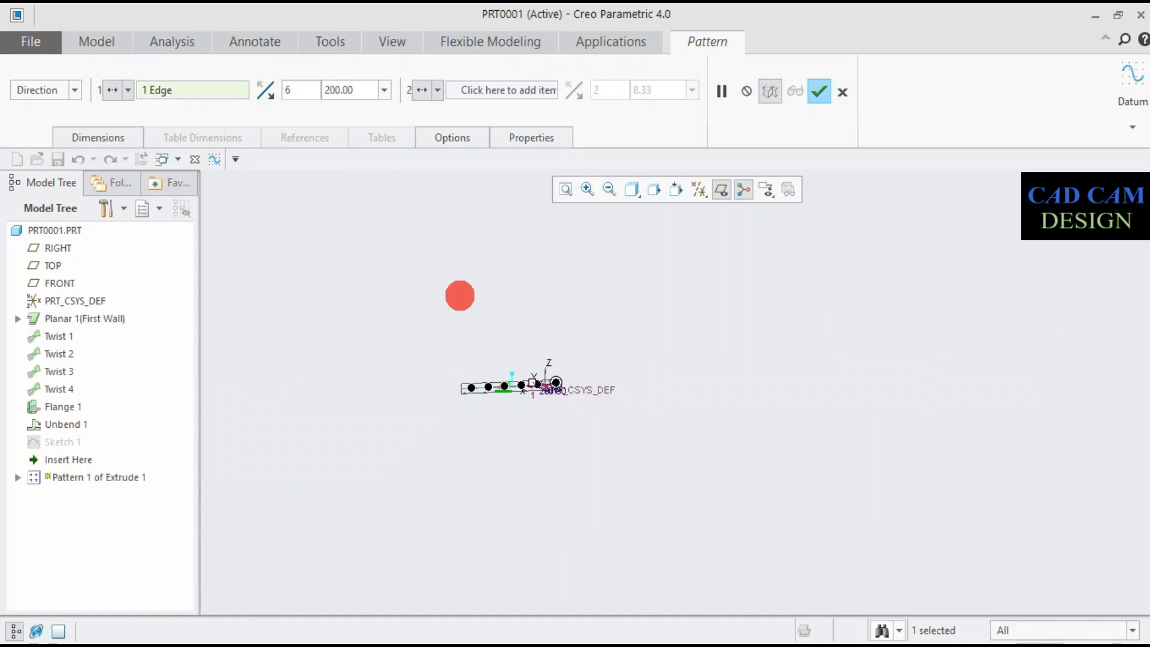
scroll(519, 389, "down", 6)
scroll(577, 376, "down", 4)
scroll(455, 373, "up", 4)
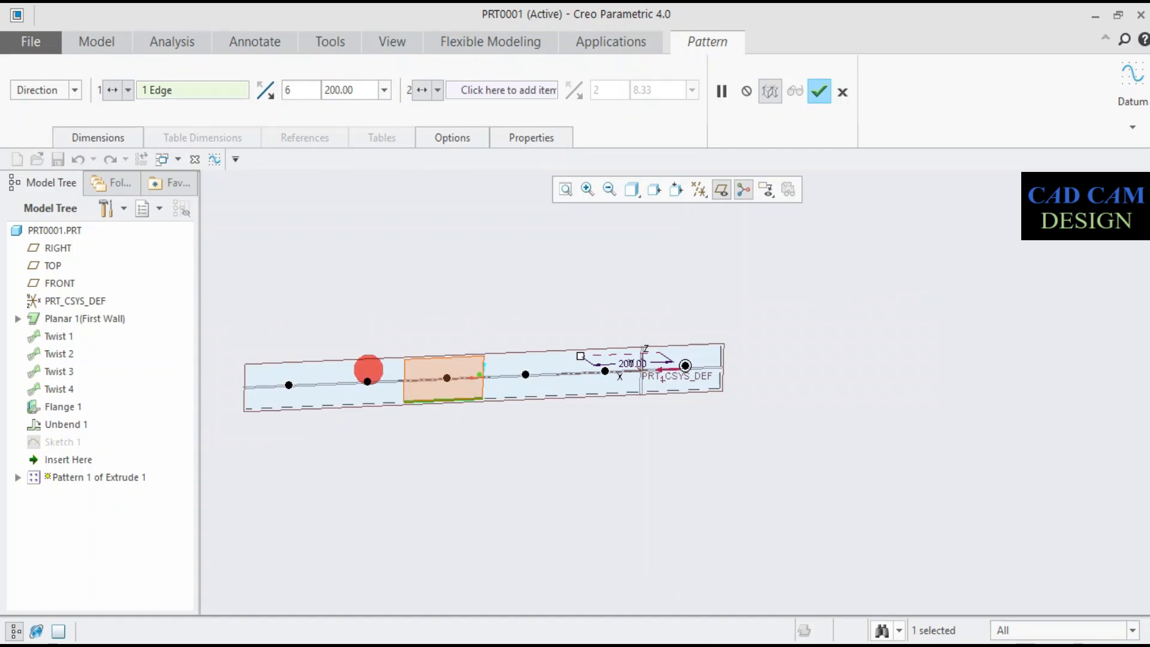
scroll(249, 377, "down", 3)
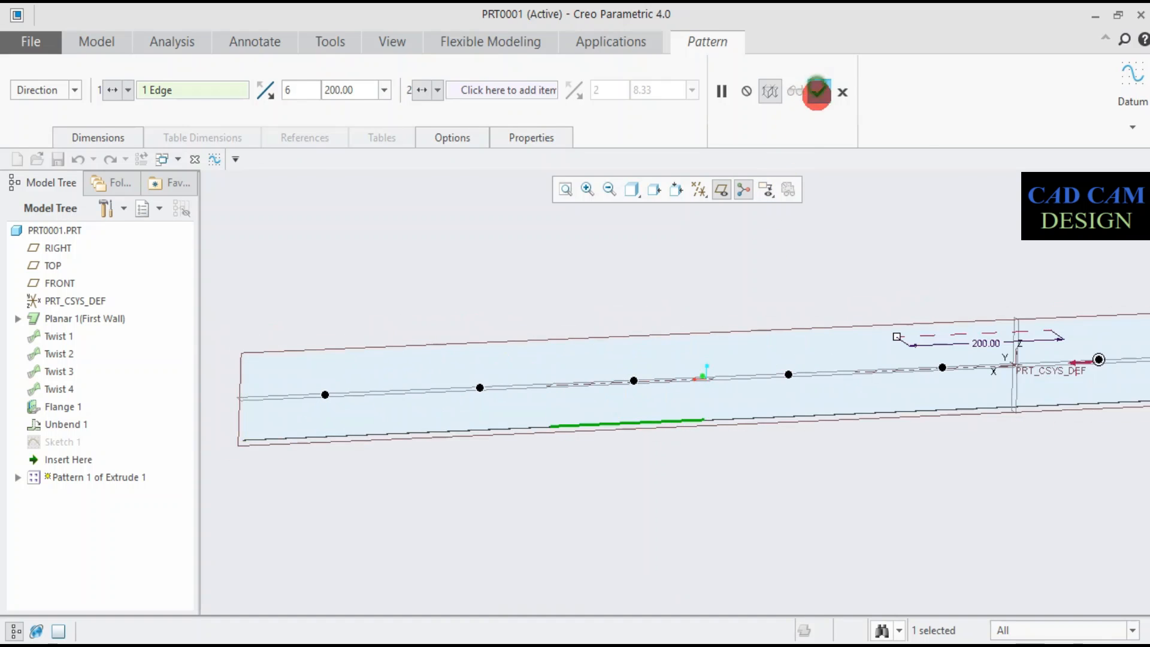
left_click(818, 93)
- Bend the perforated flat strip back into its twisted shape with Bend Back
middle_click_drag(723, 445, 723, 430)
left_click(806, 94)
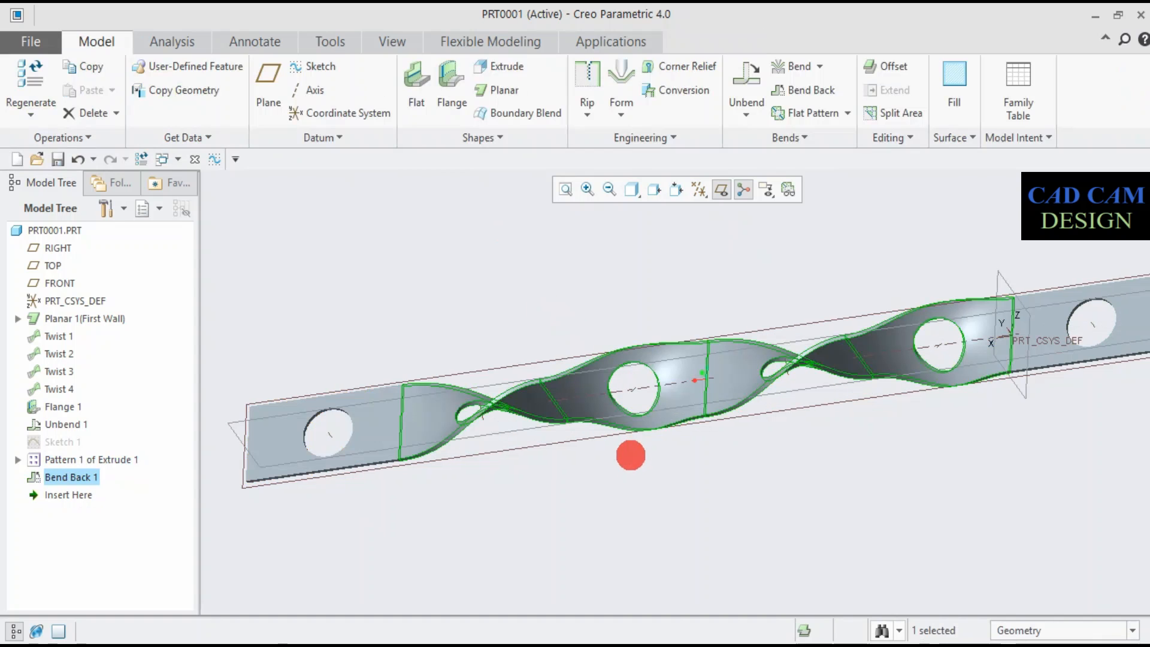
mouse_move(631, 456)
middle_mouse_down()
mouse_move(639, 287)
mouse_move(657, 333)
mouse_move(719, 264)
mouse_move(760, 316)
mouse_move(839, 277)
middle_mouse_up()
- Start a Round on one corner edge of the strip's flat end with a 20 mm radius
left_click(521, 139)
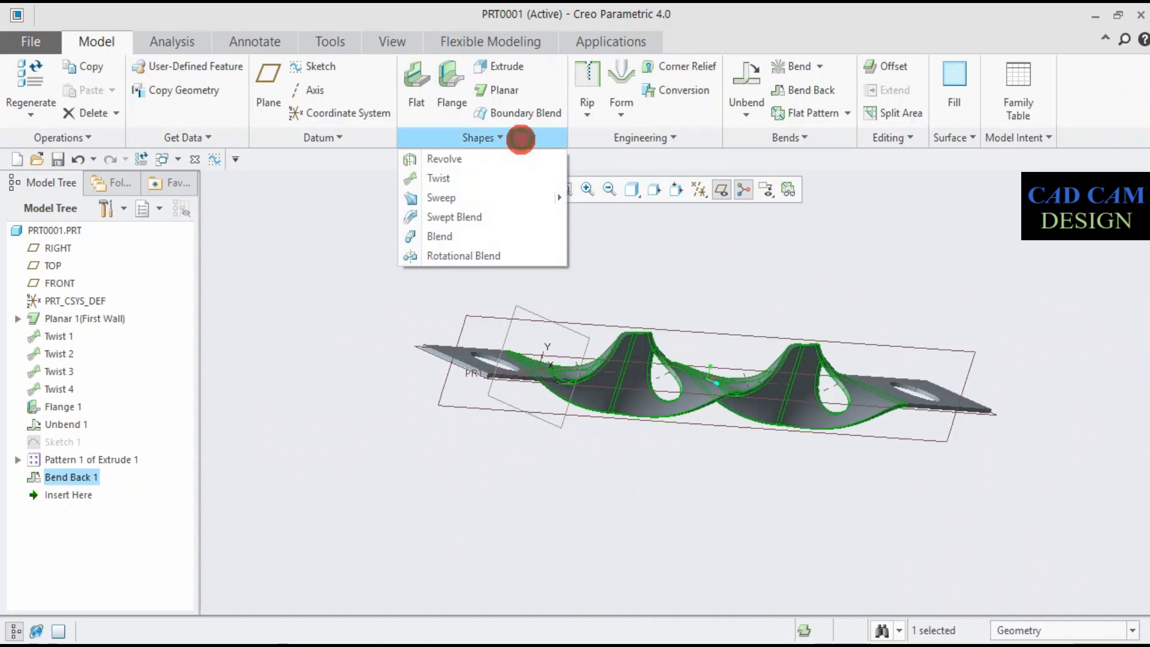
left_click(640, 136)
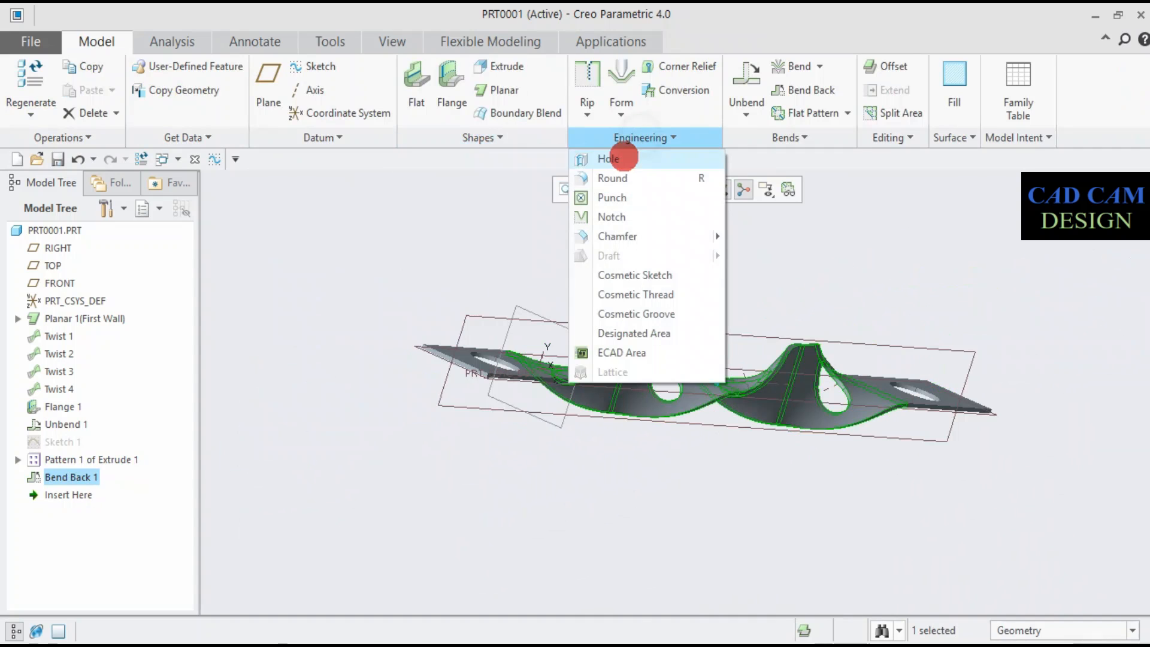
left_click(621, 178)
scroll(530, 340, "up", 5)
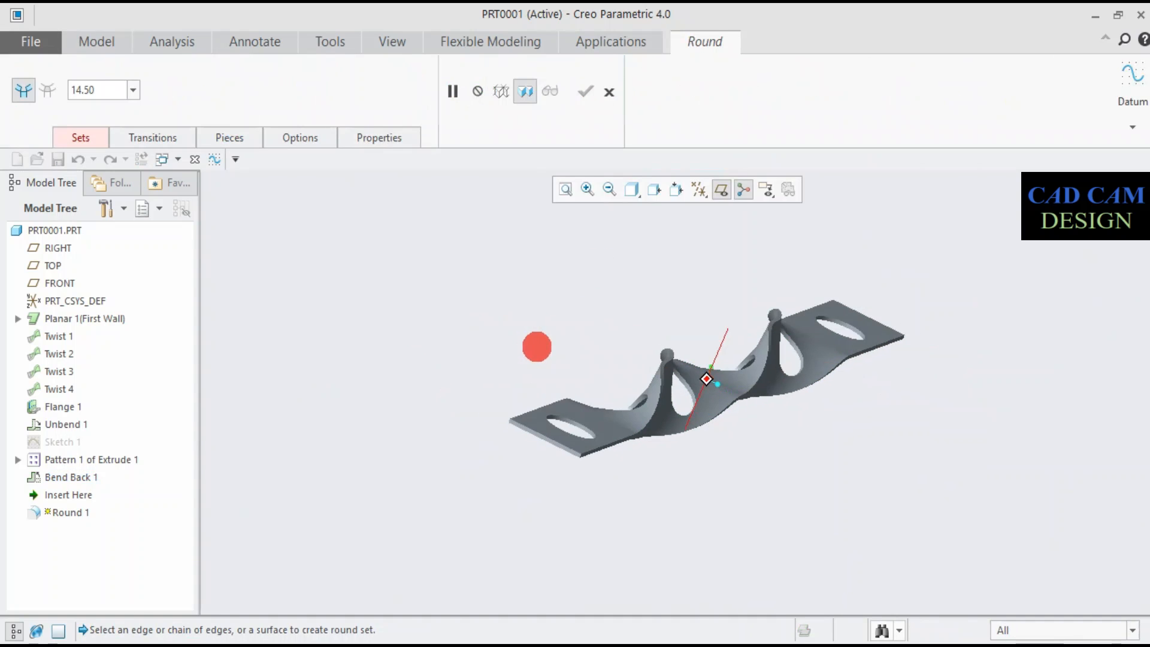
left_click(579, 479)
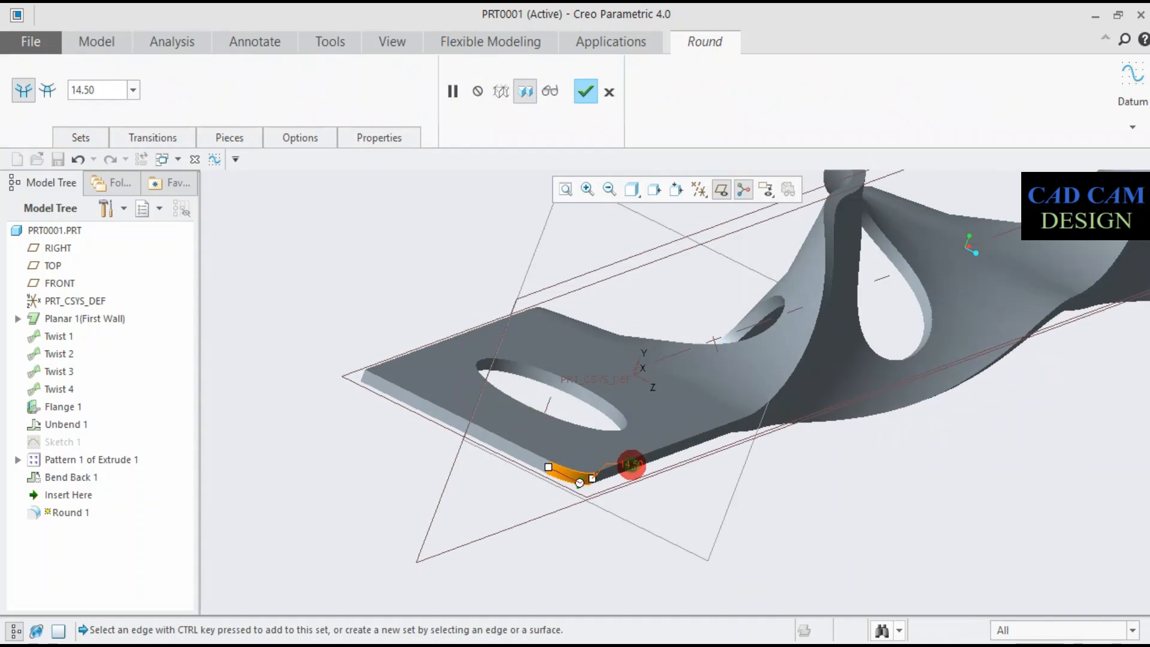
type("20")
key("Return")
- Add the remaining corner edges at both flat ends to the 20 mm round set and complete the Round
middle_click_drag(629, 464, 597, 396)
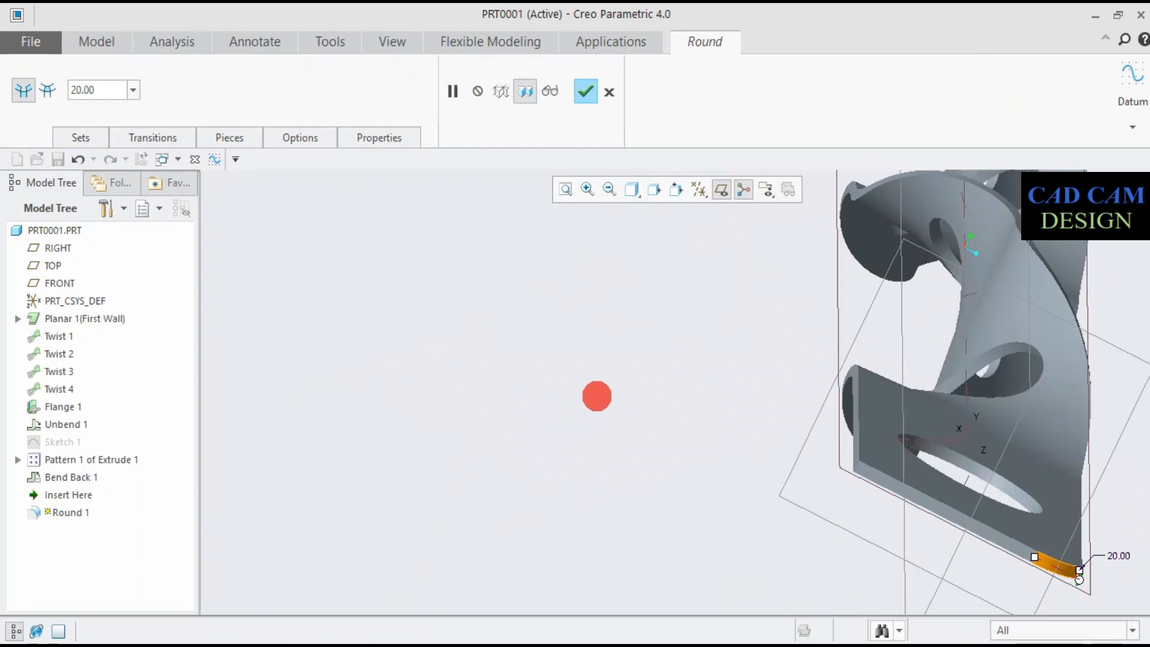
left_click(855, 468, "ctrl")
scroll(952, 463, "down", 3)
middle_click_drag(955, 465, 826, 335)
scroll(799, 298, "up", 3)
middle_click_drag(990, 300, 897, 364)
left_click(952, 289, "ctrl")
middle_click_drag(979, 326, 907, 335)
left_click(585, 95)
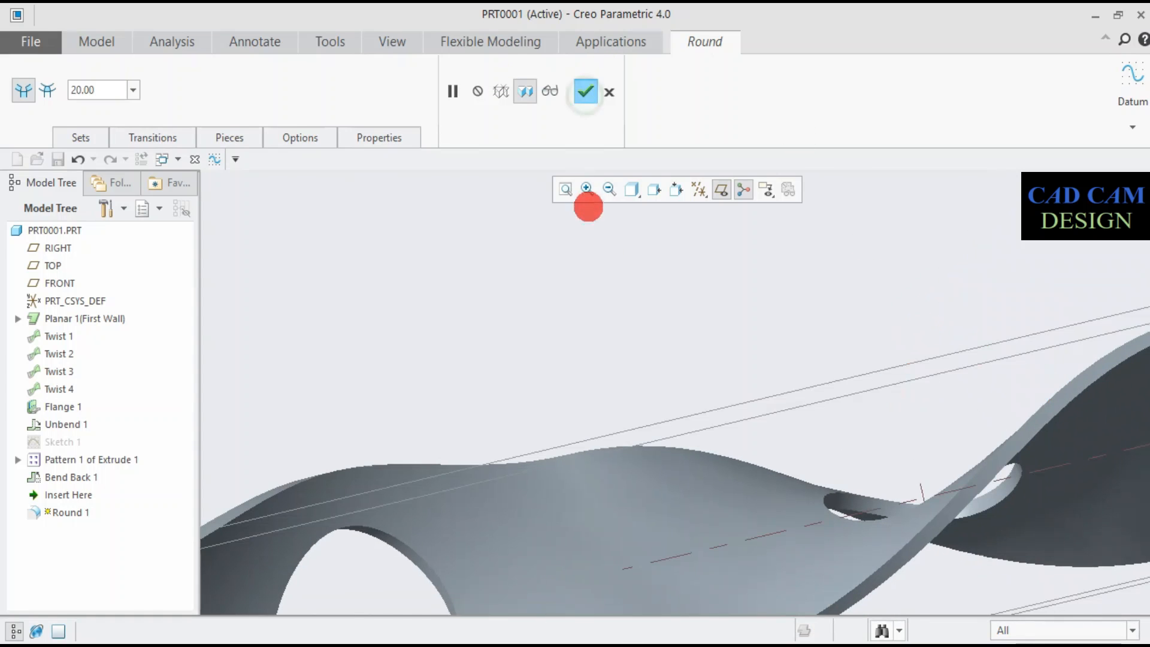
- Start another Round on one rim edge of the hole in the flat end, with a 2 mm radius
scroll(572, 342, "up", 3)
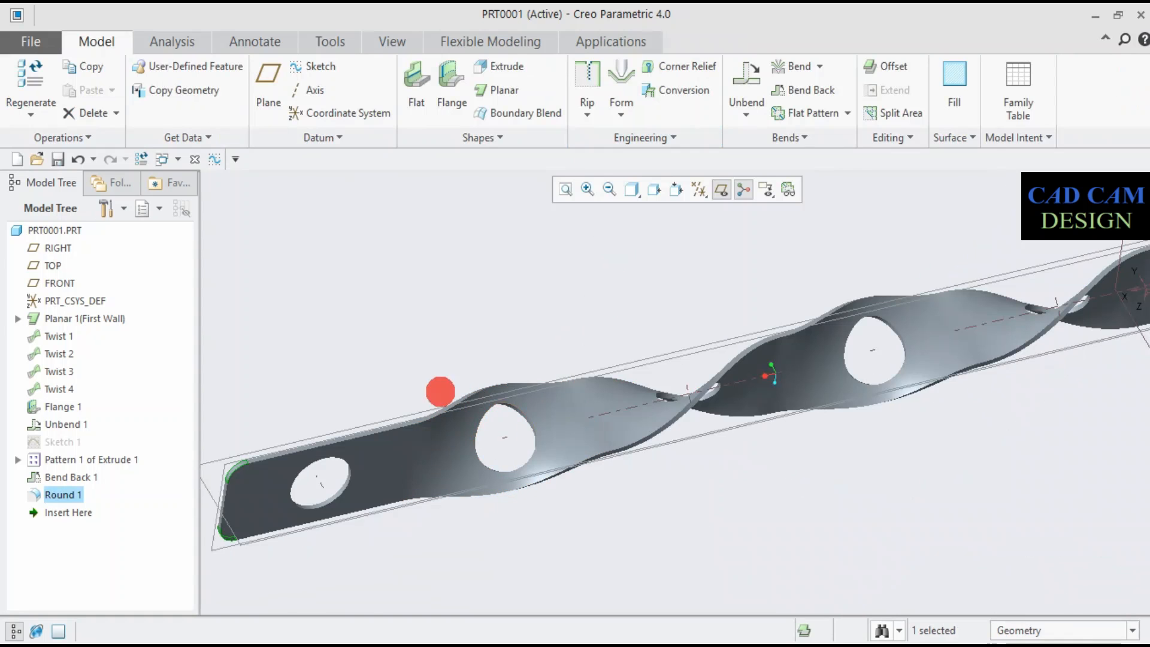
middle_click_drag(392, 362, 231, 287)
scroll(306, 247, "down", 5)
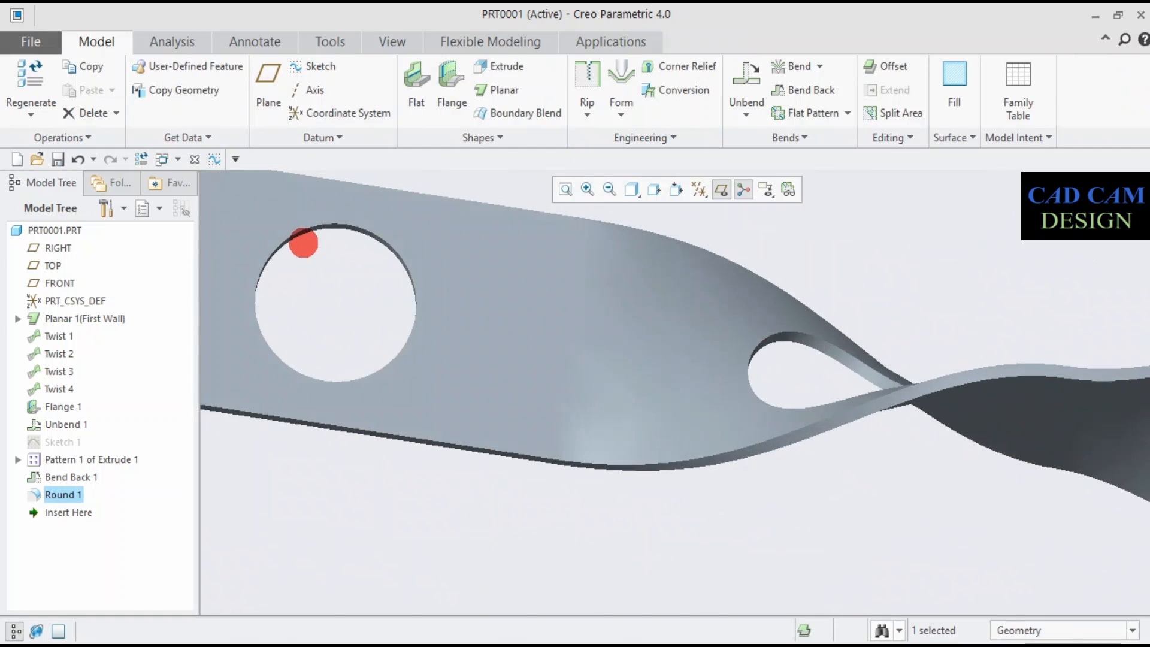
middle_click_drag(303, 243, 306, 233)
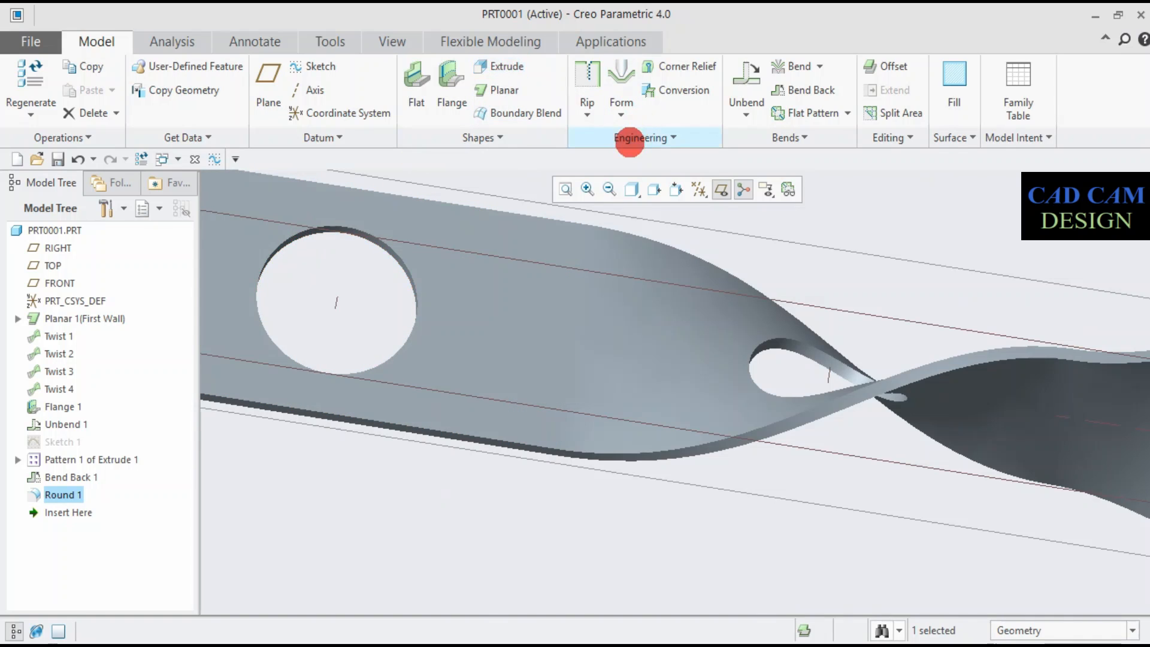
left_click(630, 139)
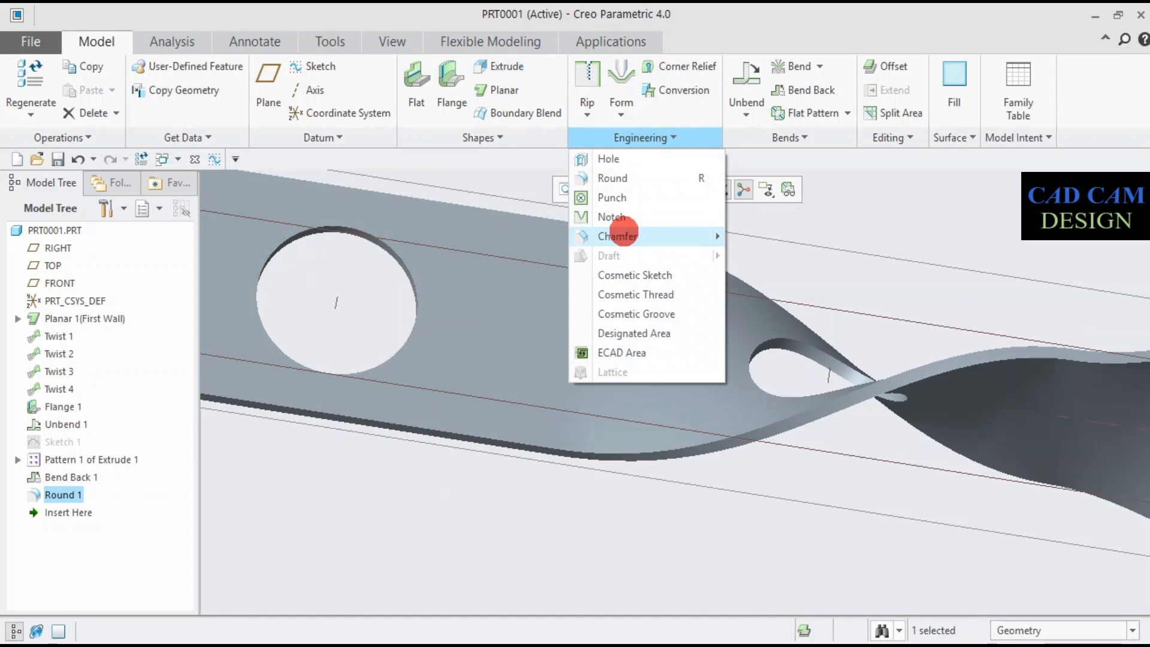
mouse_move(622, 229)
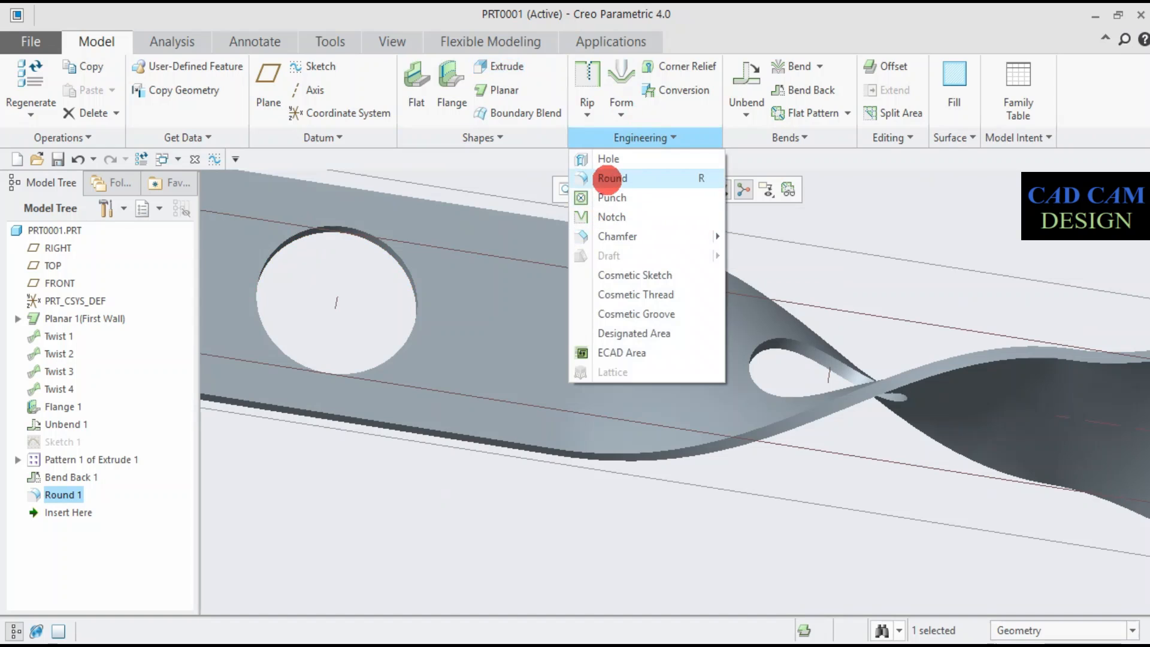
left_click(610, 178)
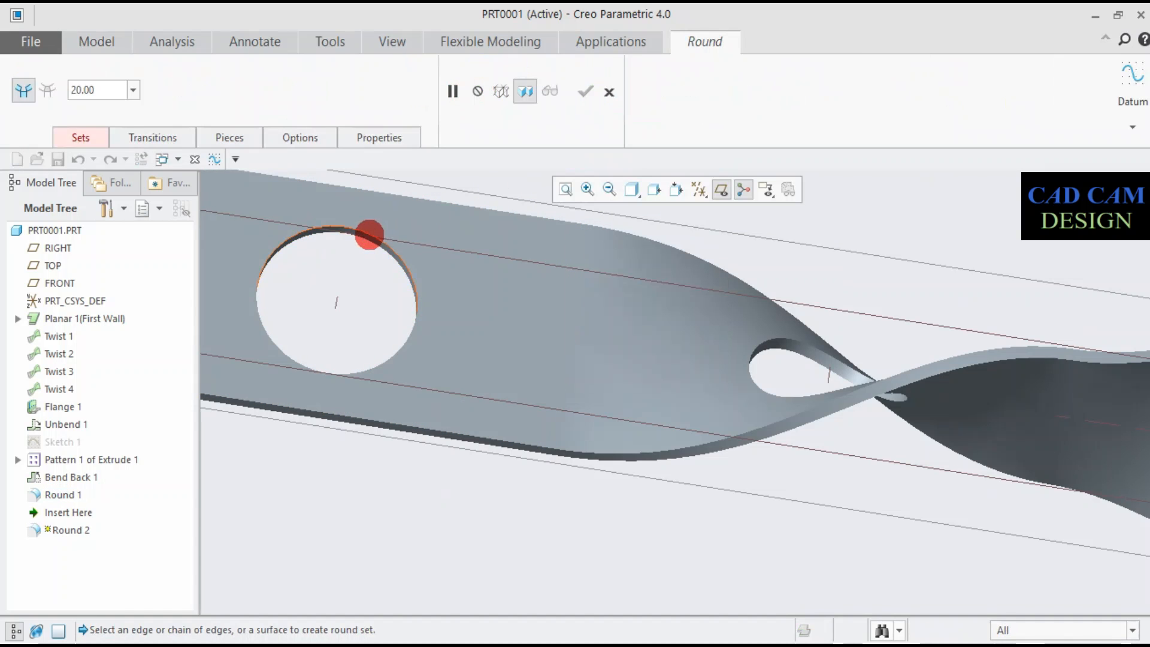
left_click(369, 234)
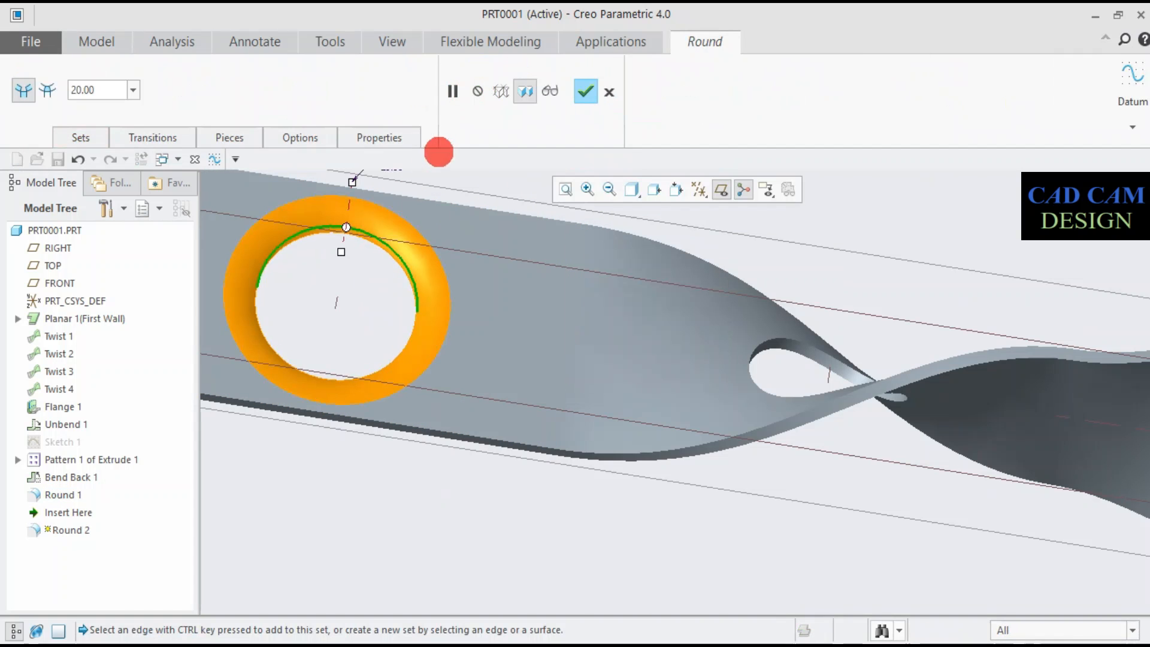
middle_click_drag(440, 211, 439, 121)
scroll(462, 226, "up", 4)
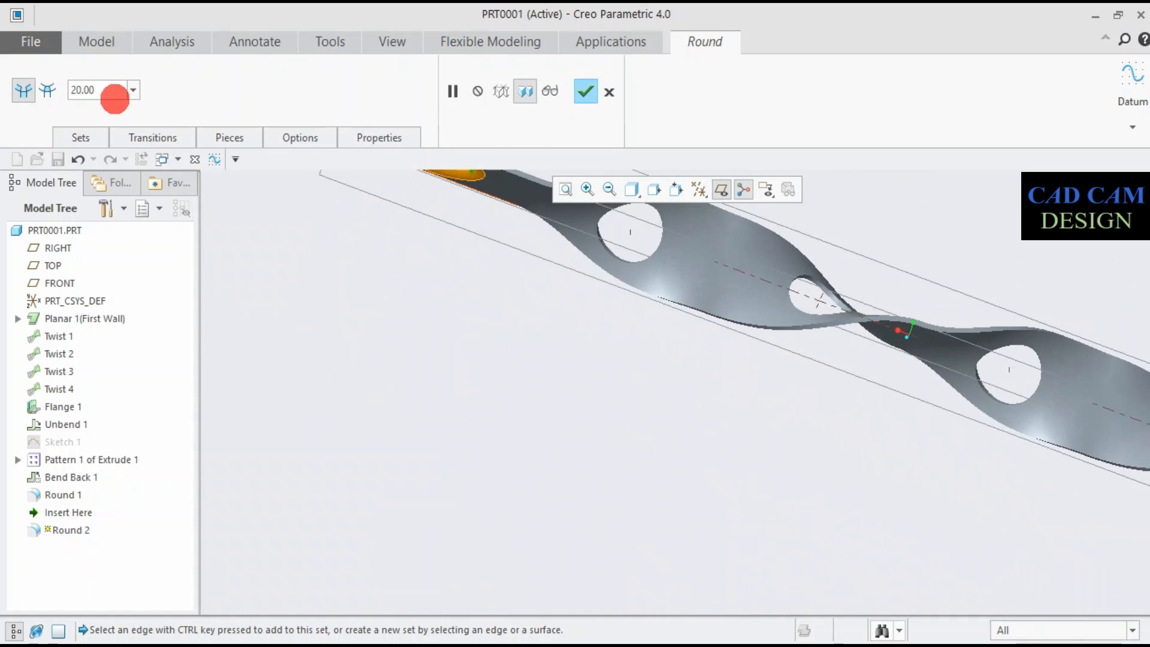
type("2")
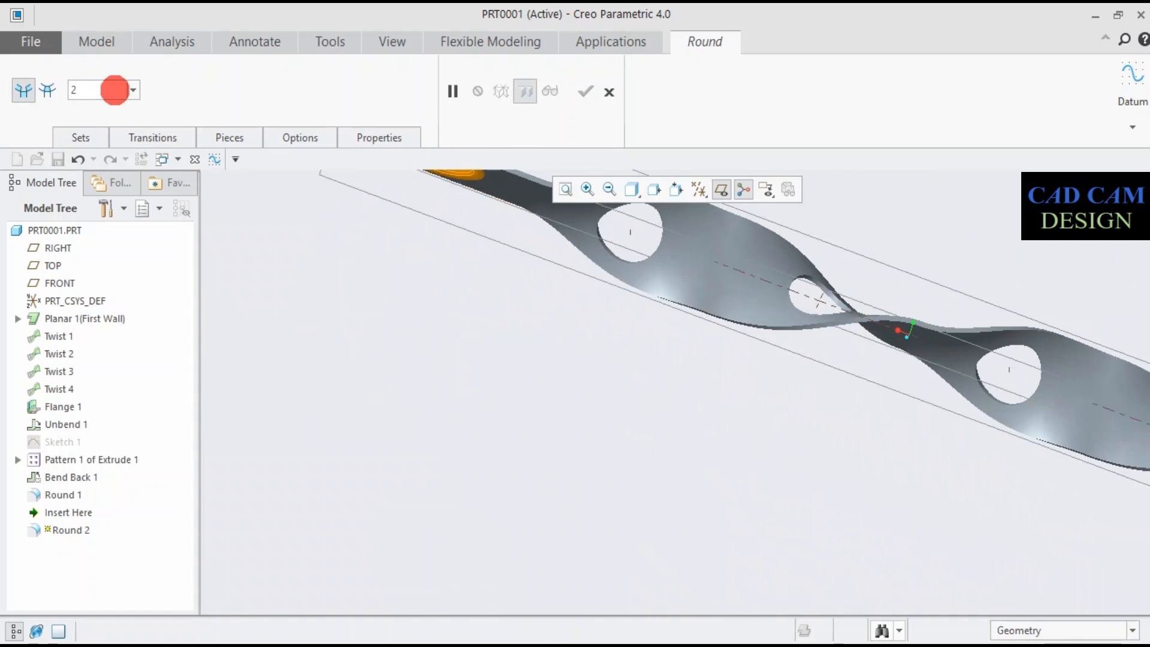
key("Return")
- Add the opposite rim edge of the end hole and the rim of the adjacent twisted hole to the 2 mm Round
scroll(617, 352, "down", 5)
scroll(563, 262, "up", 8)
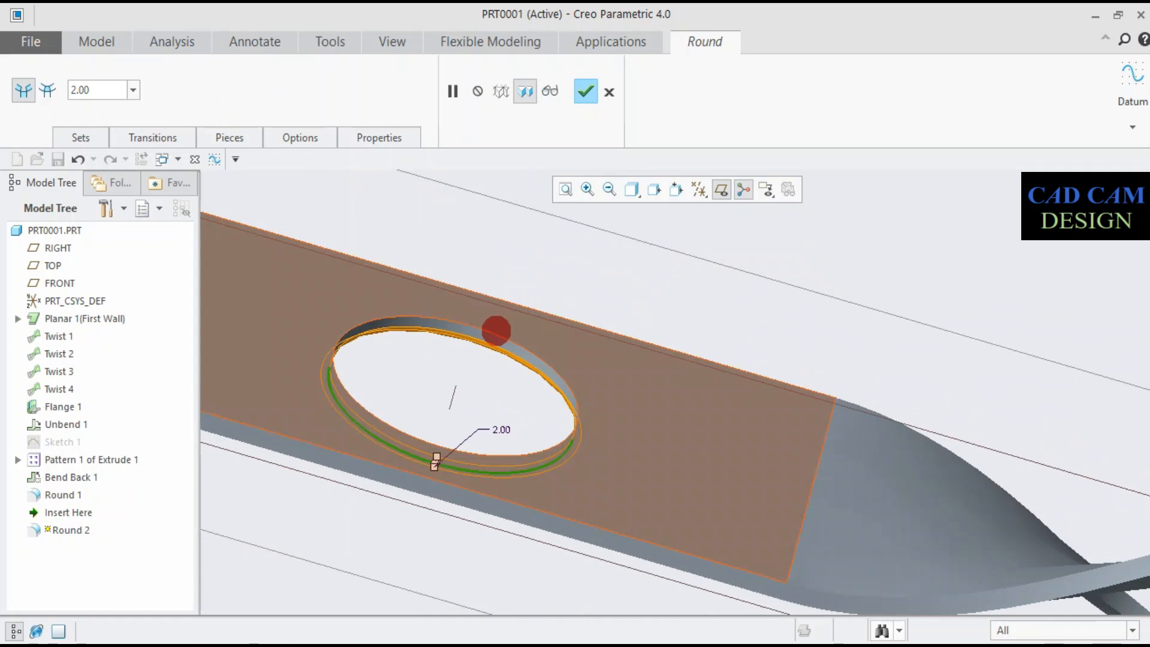
left_click(493, 330)
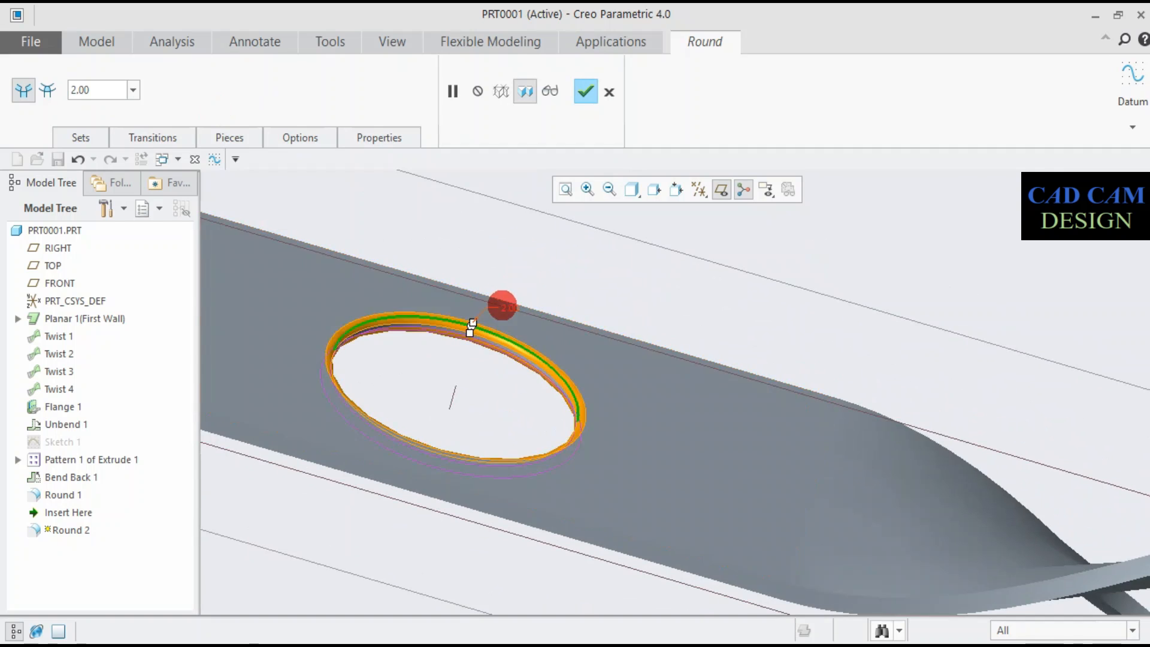
scroll(673, 403, "down", 4)
scroll(753, 439, "up", 5)
left_click(714, 416, "ctrl")
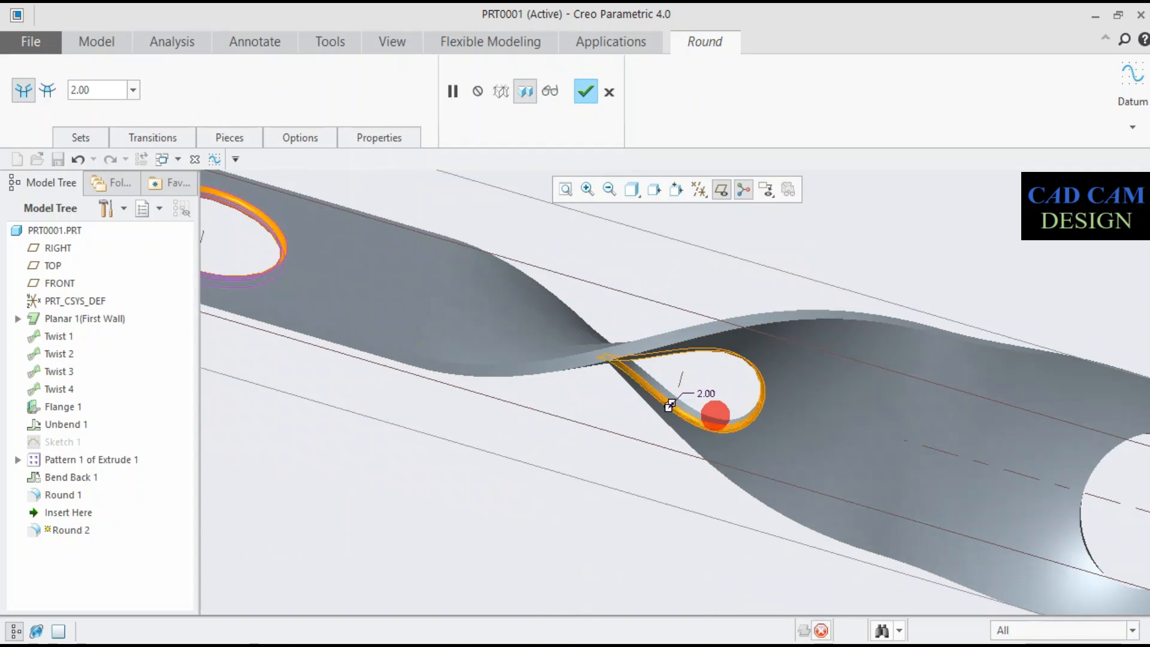
- Add the rim edges of the third and fourth holes along the strip to the 2 mm Round
scroll(833, 473, "down", 3)
scroll(1073, 493, "up", 6)
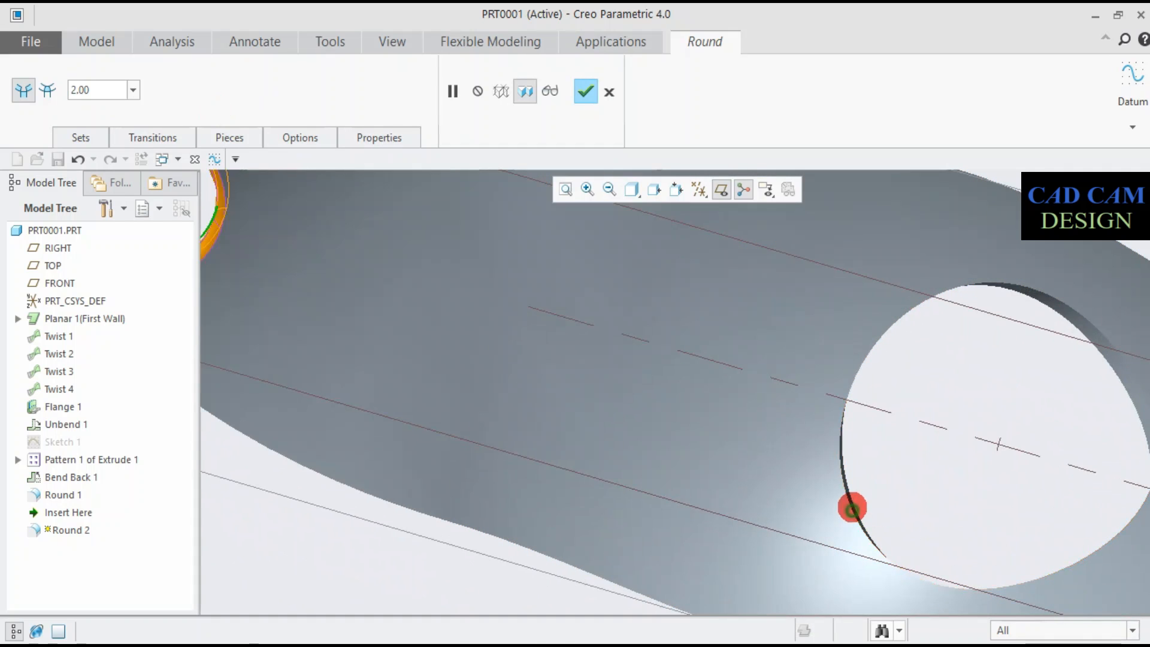
left_click(852, 508, "ctrl")
scroll(1054, 389, "down", 3)
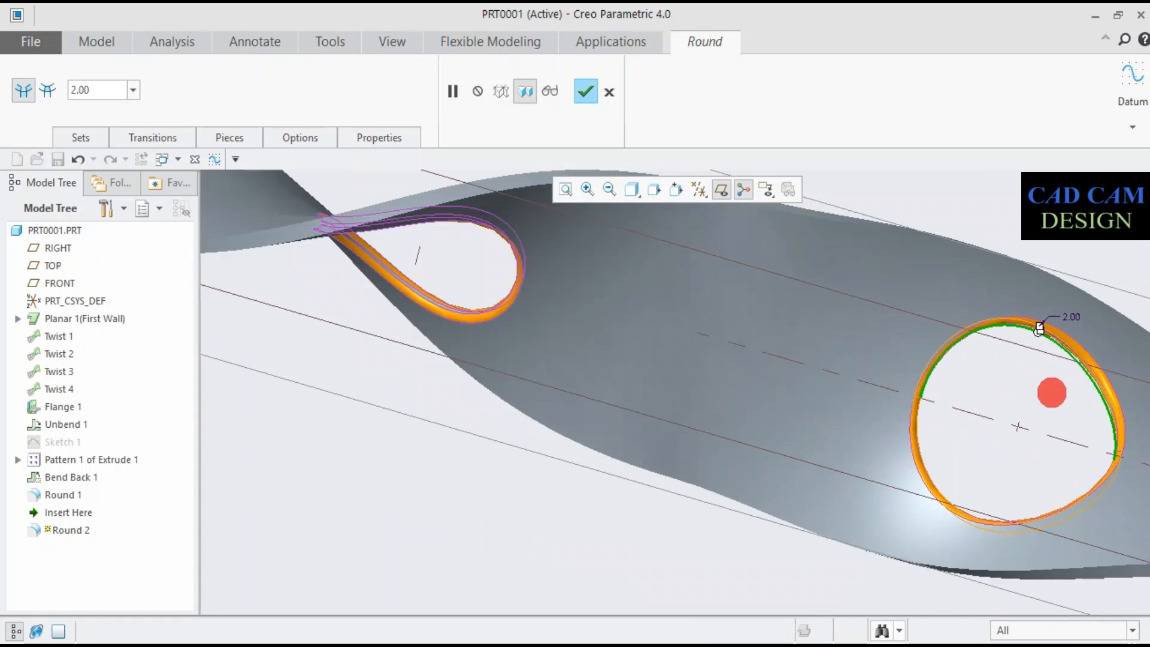
scroll(959, 415, "down", 3)
scroll(988, 417, "up", 5)
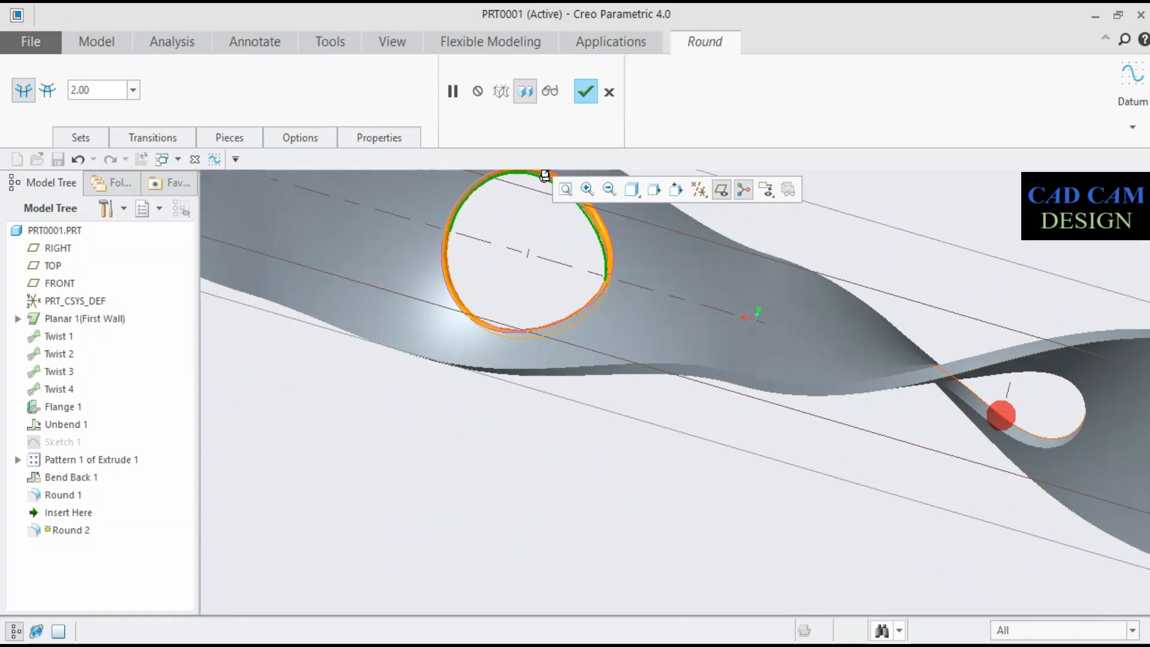
left_click(995, 424, "ctrl")
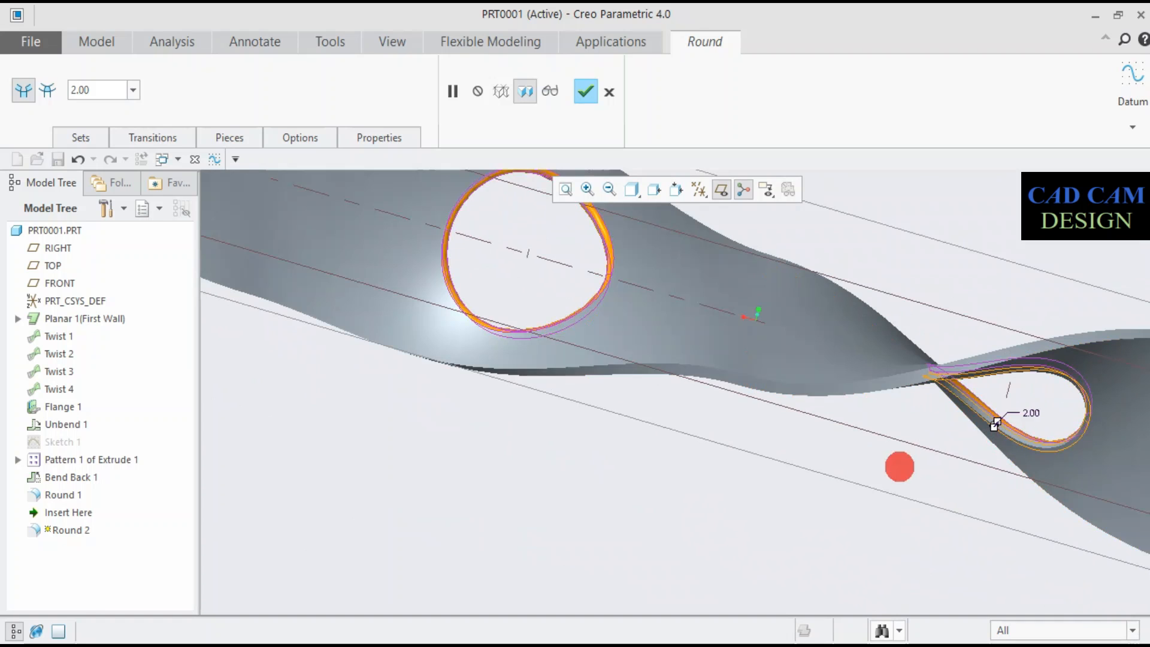
- Add the rim edges of the last two holes, including the one in the other flat end, to the 2 mm Round
scroll(905, 461, "down", 4)
scroll(868, 472, "up", 4)
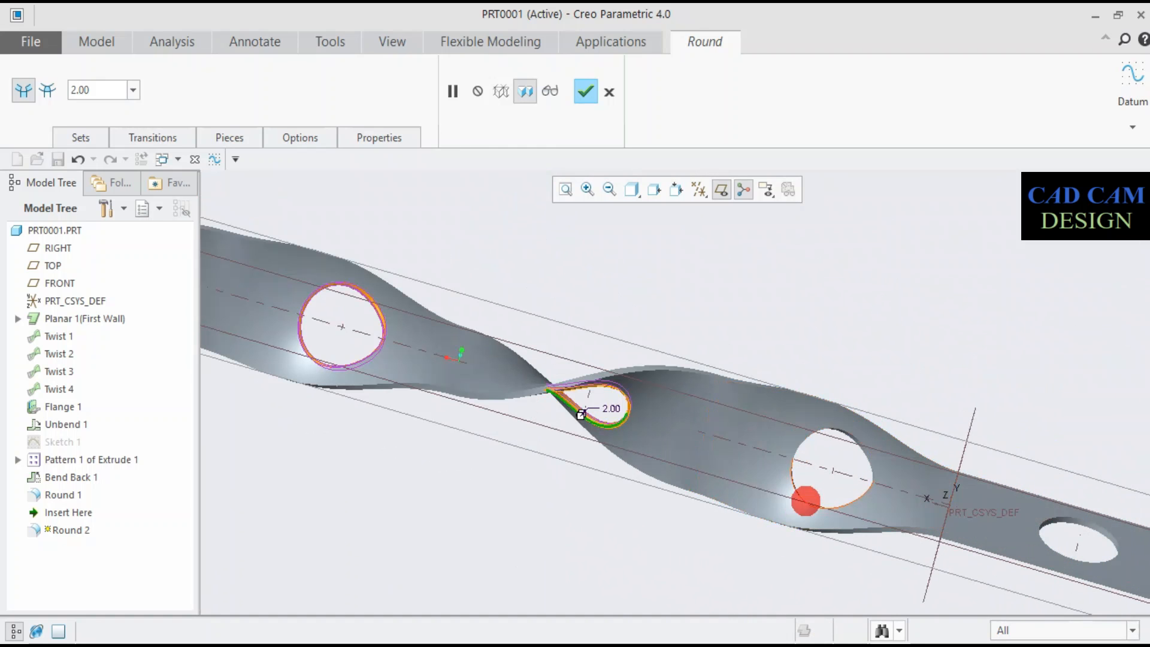
scroll(820, 467, "up", 5)
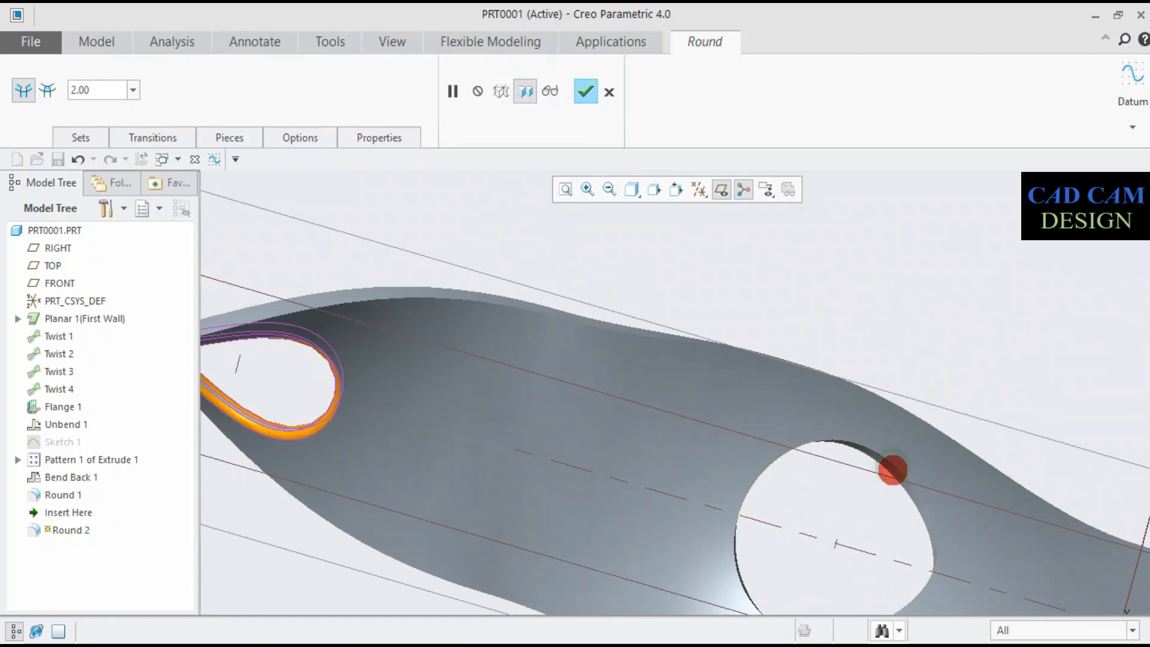
left_click(878, 451, "ctrl")
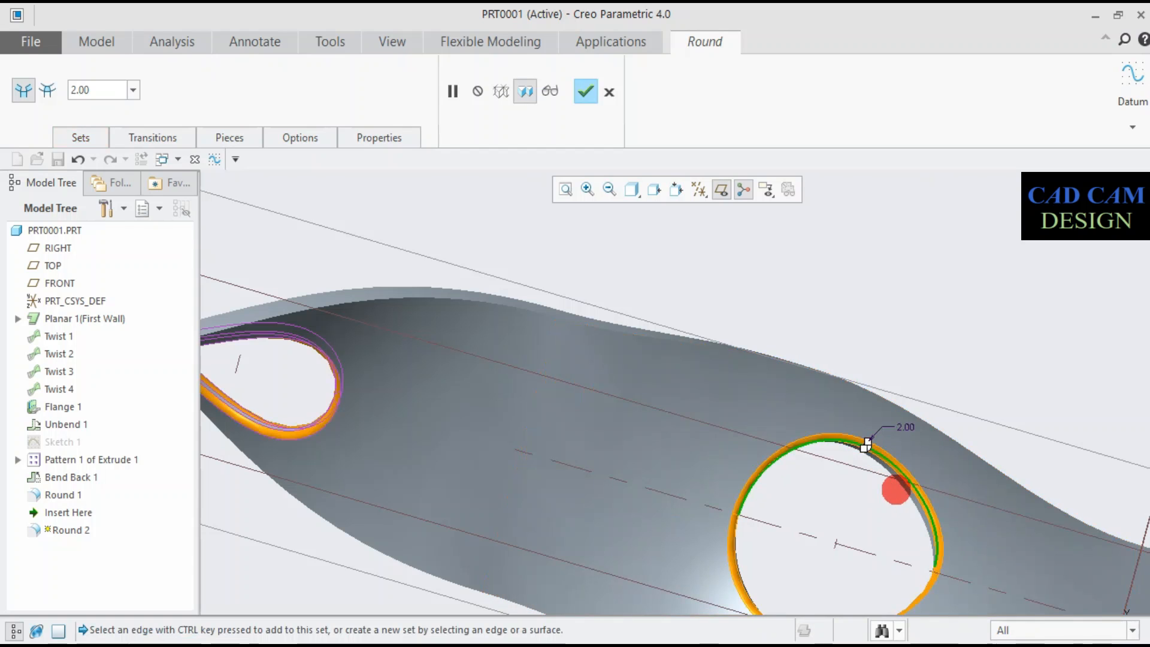
scroll(895, 490, "down", 2)
scroll(871, 527, "down", 5)
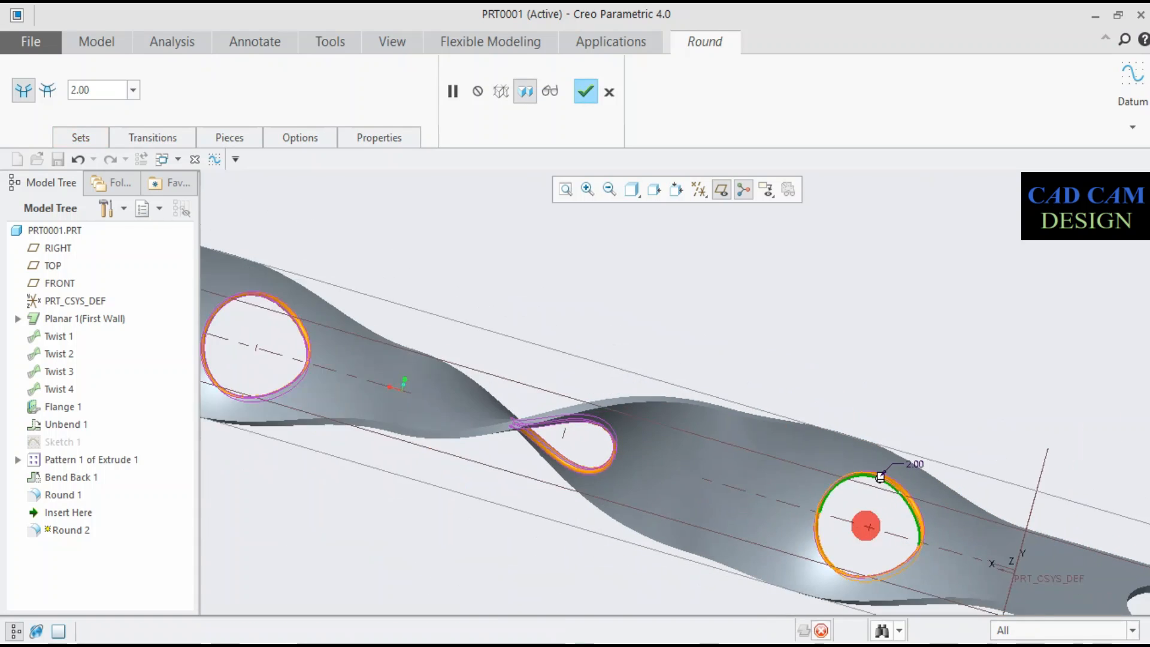
scroll(898, 509, "up", 4)
left_click(899, 509)
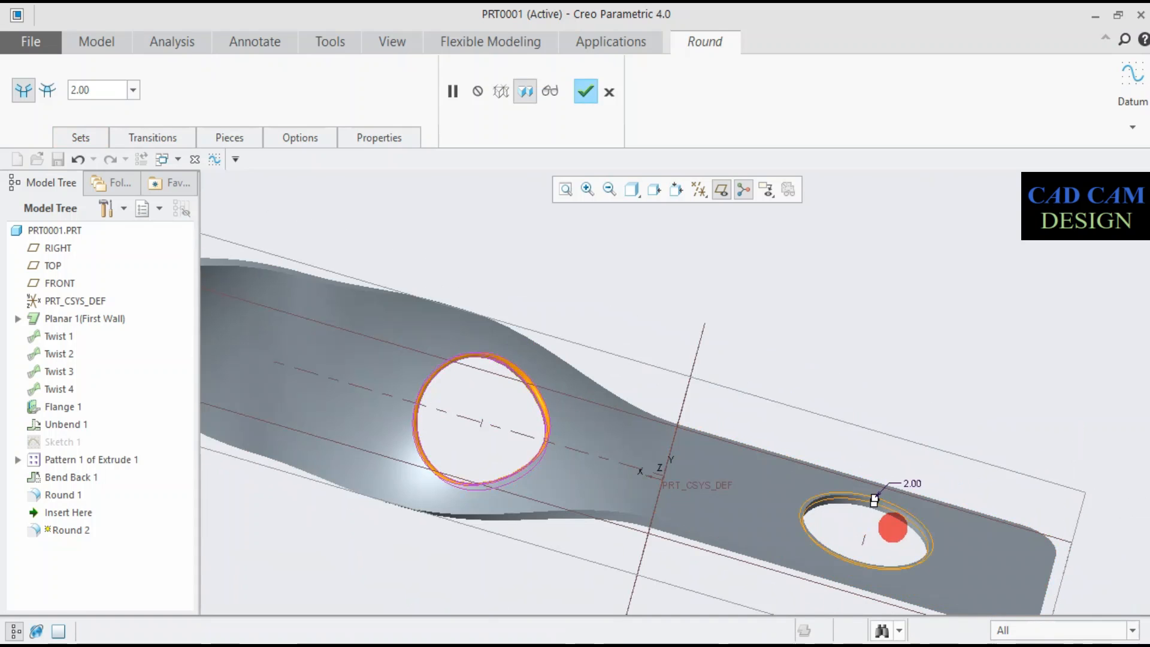
scroll(895, 527, "up", 3)
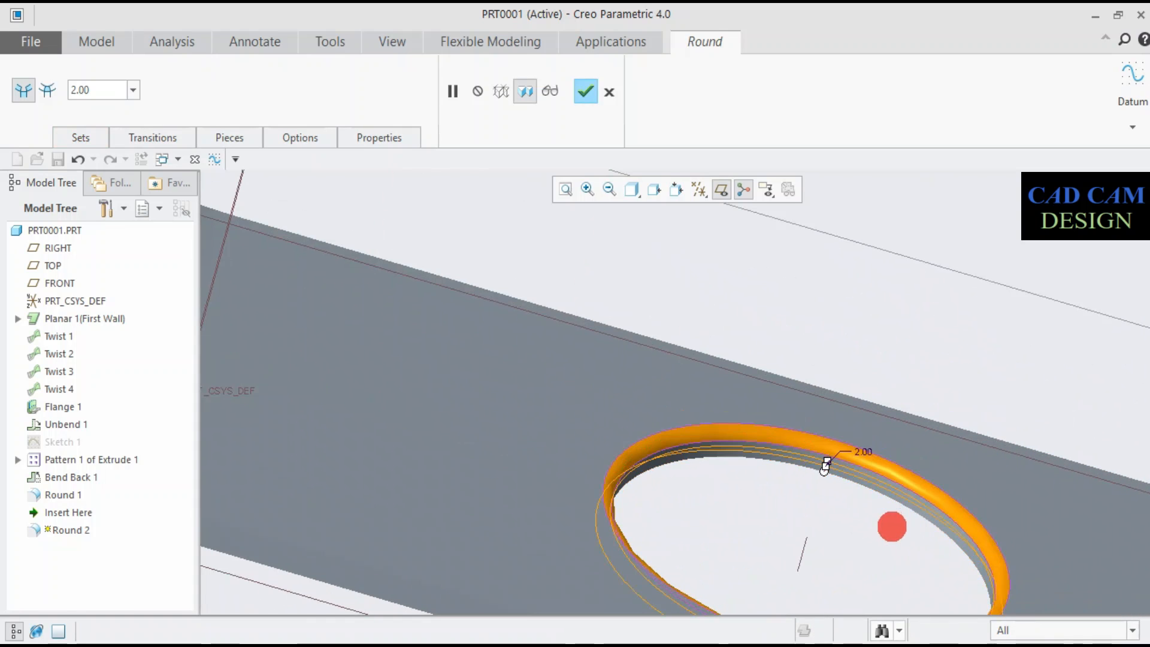
scroll(881, 524, "down", 3)
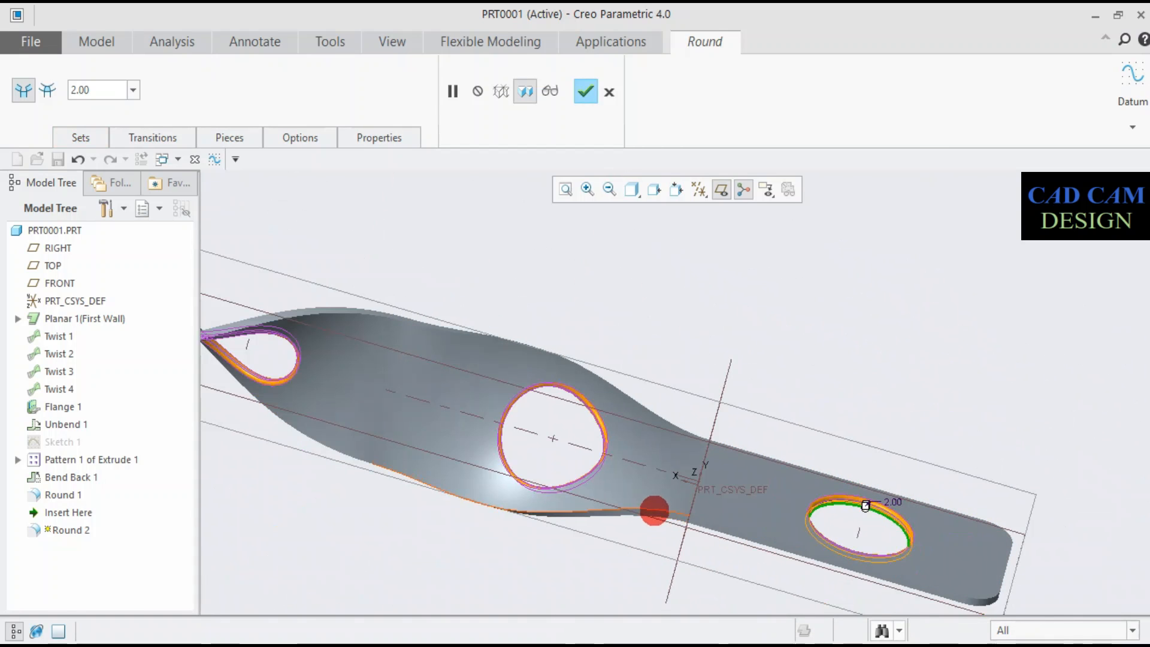
- Add the strip's outer boundary edges on both faces to the 2 mm Round and complete the feature
left_click(655, 510)
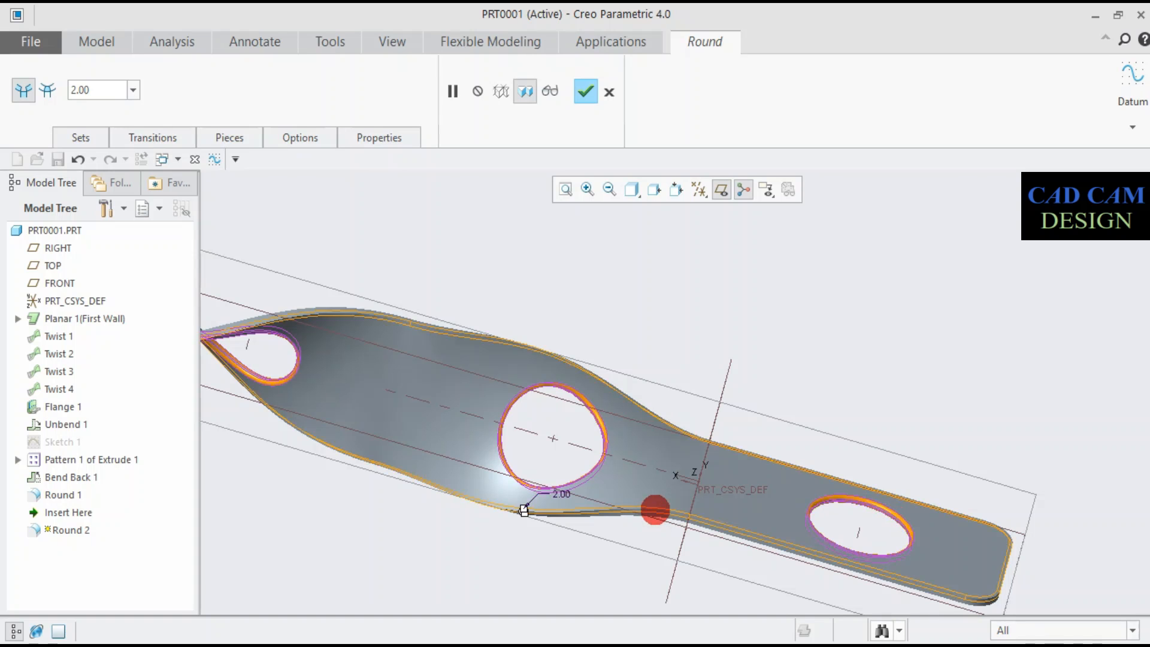
middle_click_drag(524, 510, 524, 367)
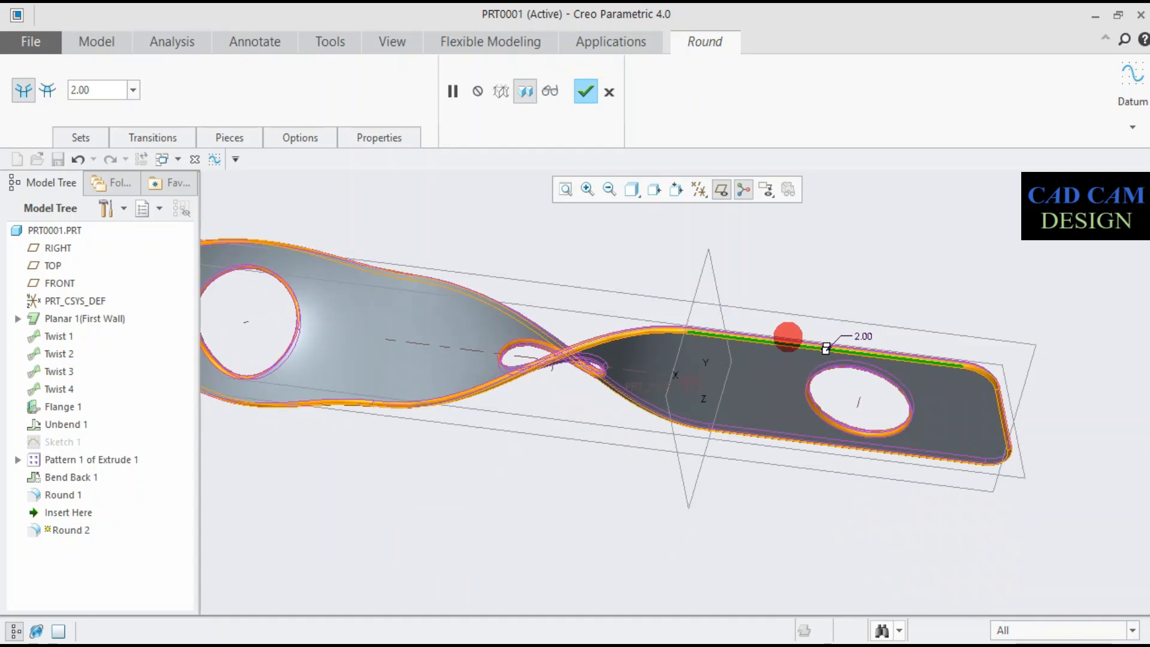
middle_click_drag(618, 277, 580, 158)
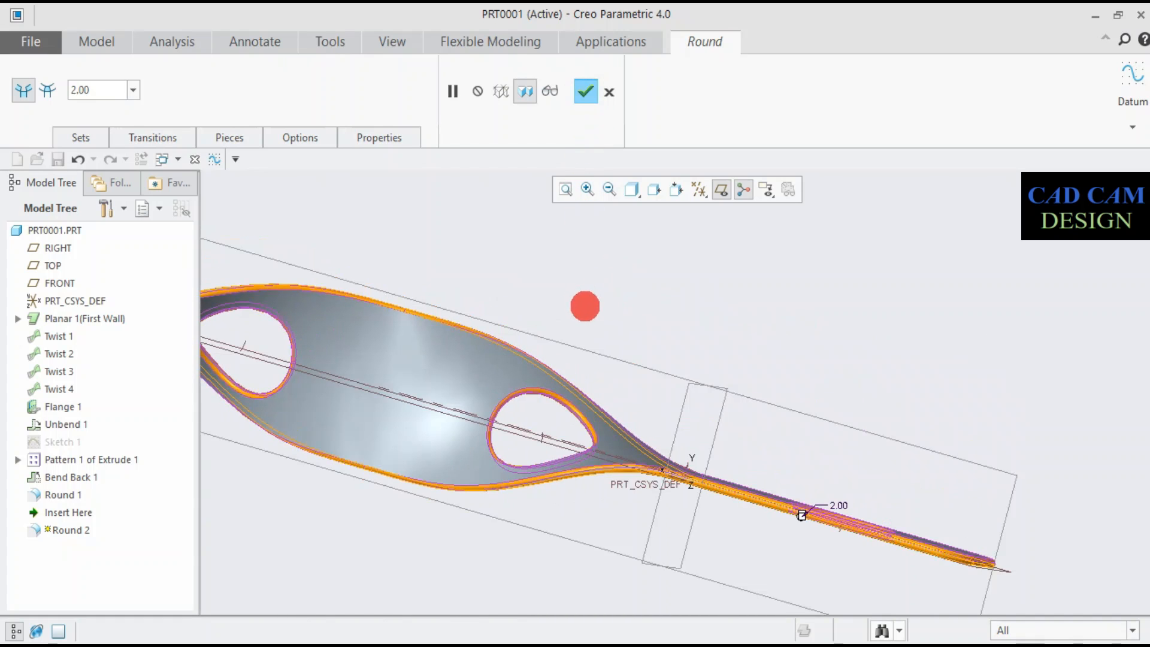
middle_click(596, 306)
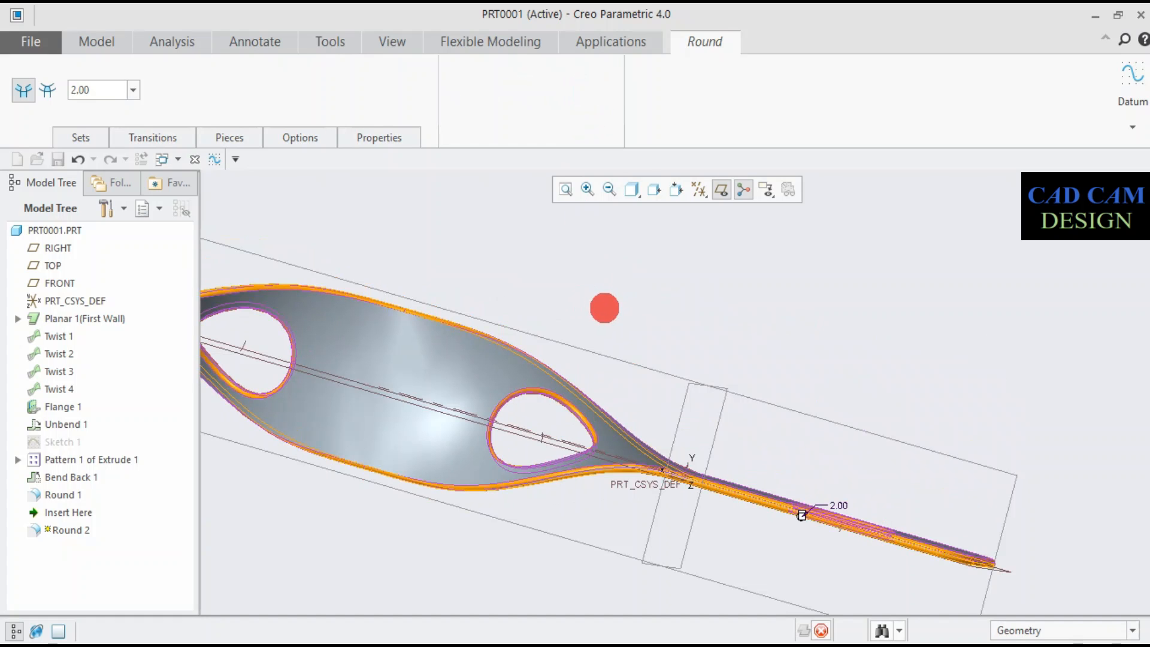
scroll(604, 308, "up", 5)
middle_click_drag(570, 280, 516, 438)
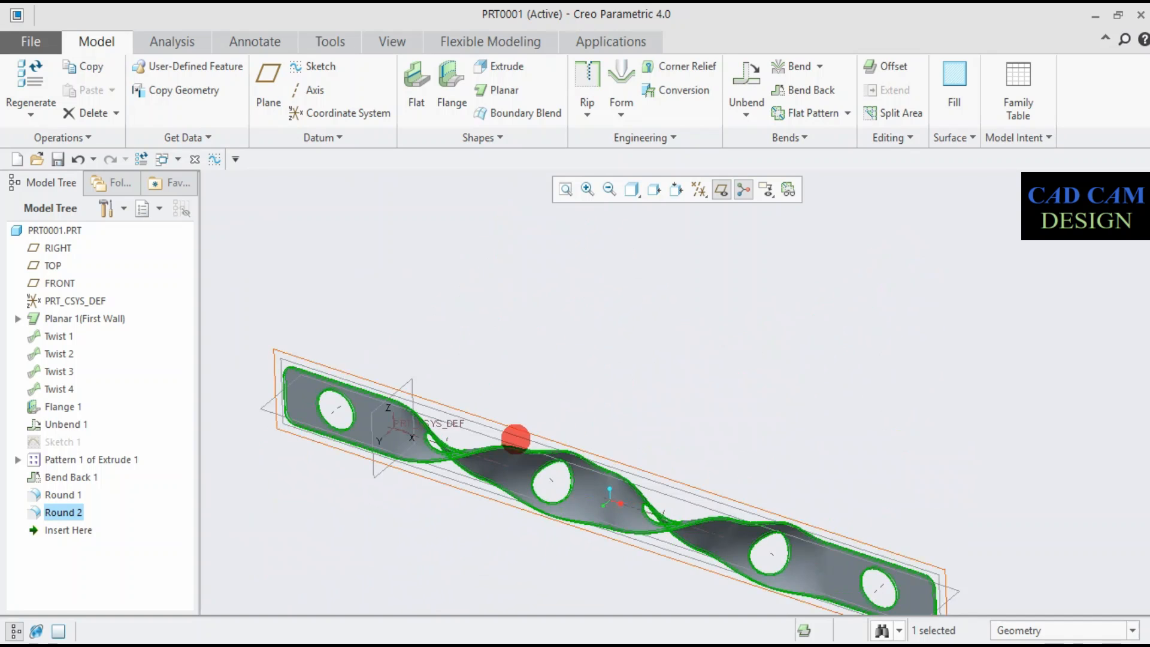
- Hide the RIGHT, TOP and FRONT datum planes
left_click(487, 424)
left_click(541, 373)
left_click(469, 424)
left_click(522, 376)
left_click(415, 396)
left_click(471, 339)
left_click(436, 441)
left_click(495, 389)
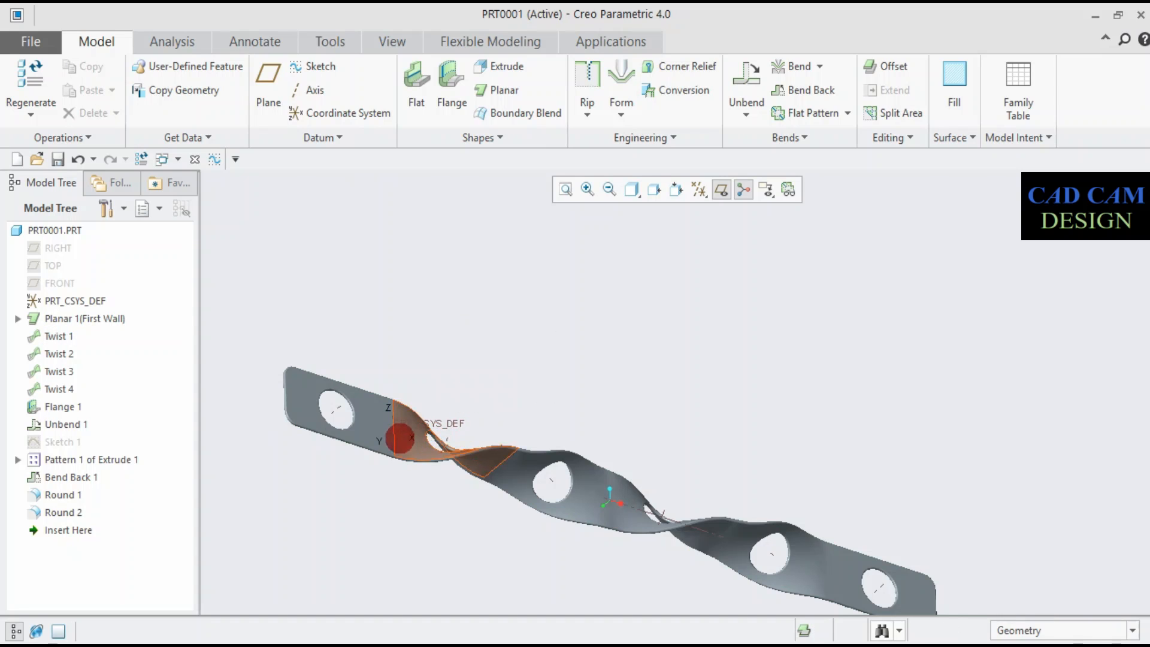
- Choose the gold metal appearance from the std-metals.dmt library and select one flat end plus alternate twisted faces on the strip's first side
scroll(665, 483, "down", 4)
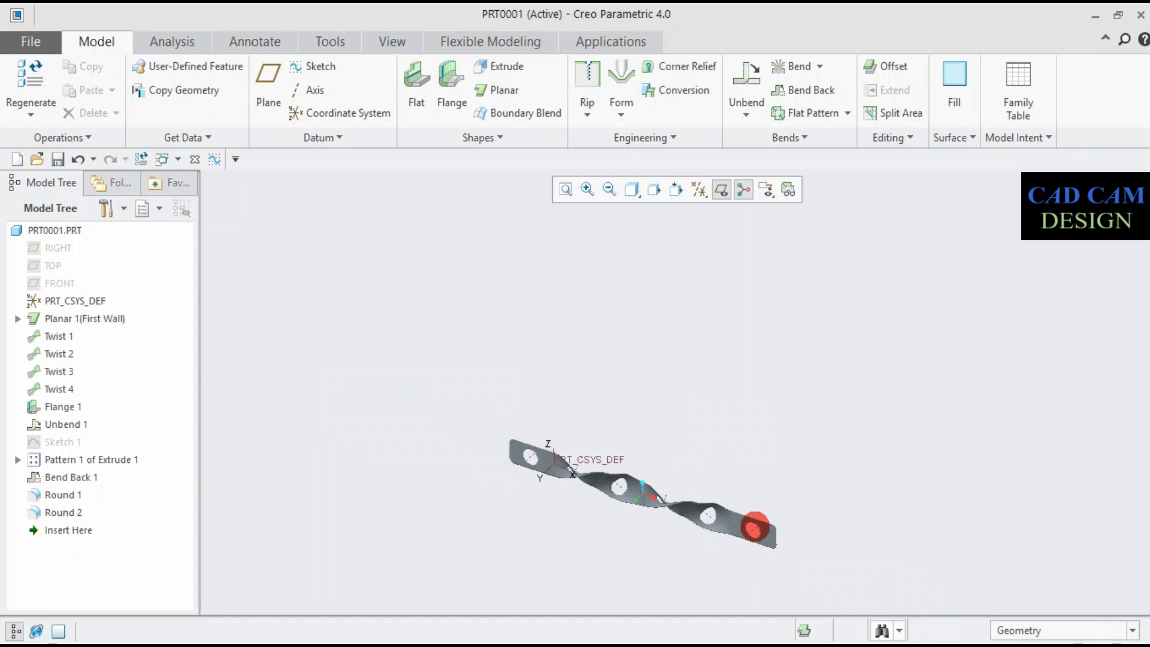
left_click(752, 529)
left_click(808, 467)
left_click(393, 41)
left_click(183, 96)
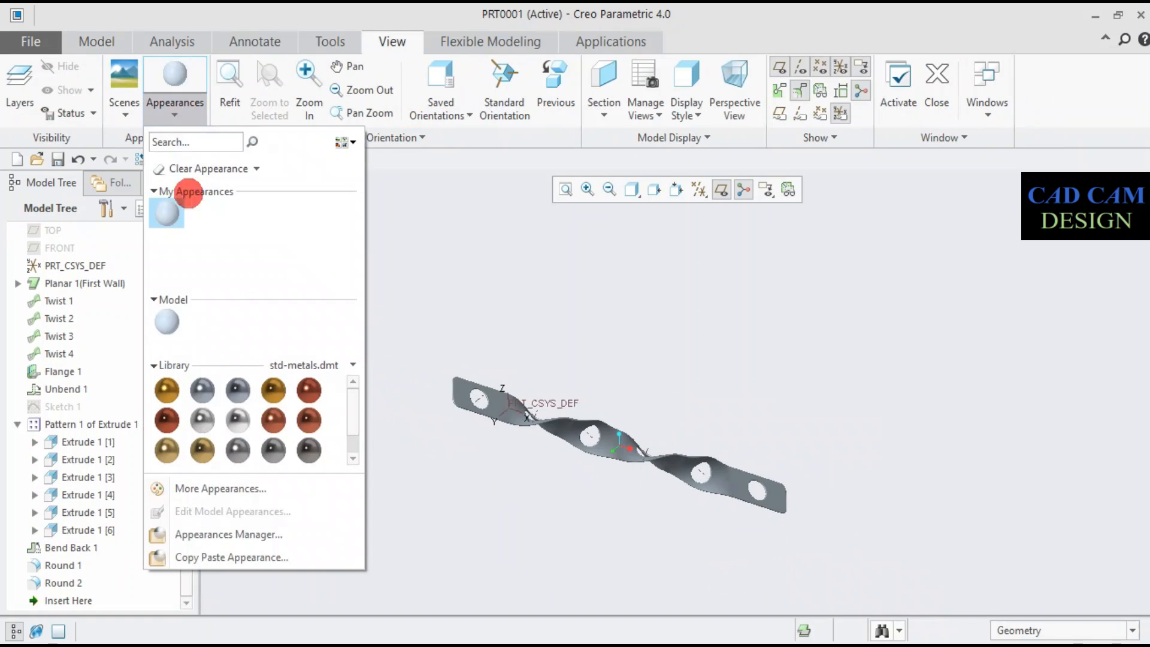
left_click(274, 390)
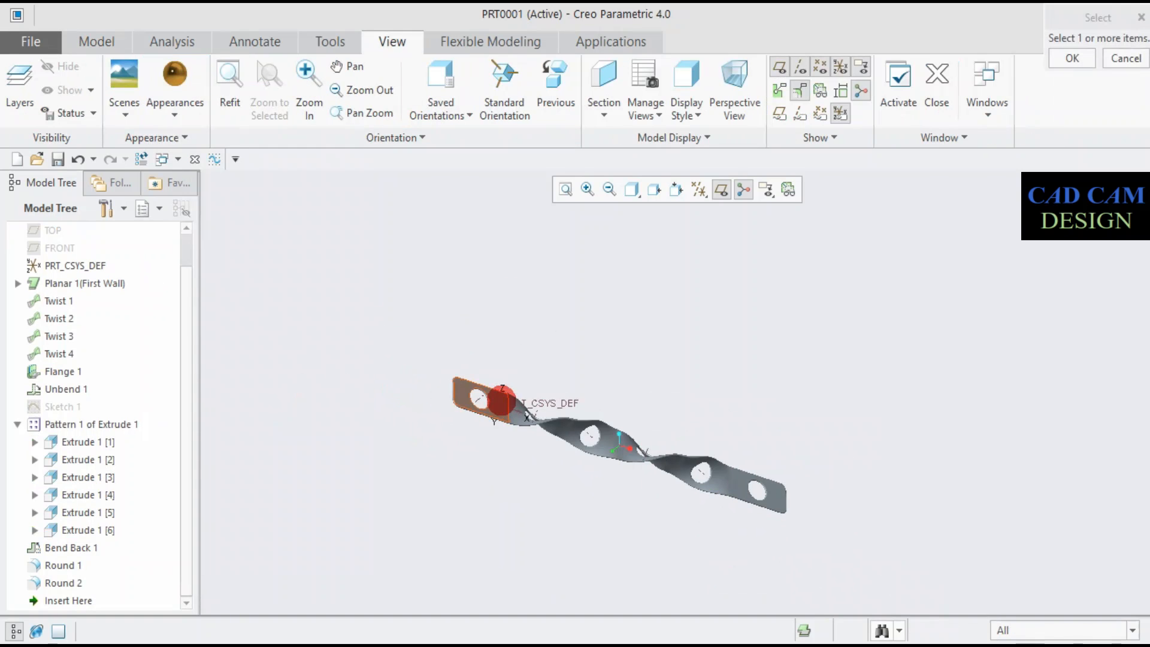
left_click(473, 396)
left_click(568, 431)
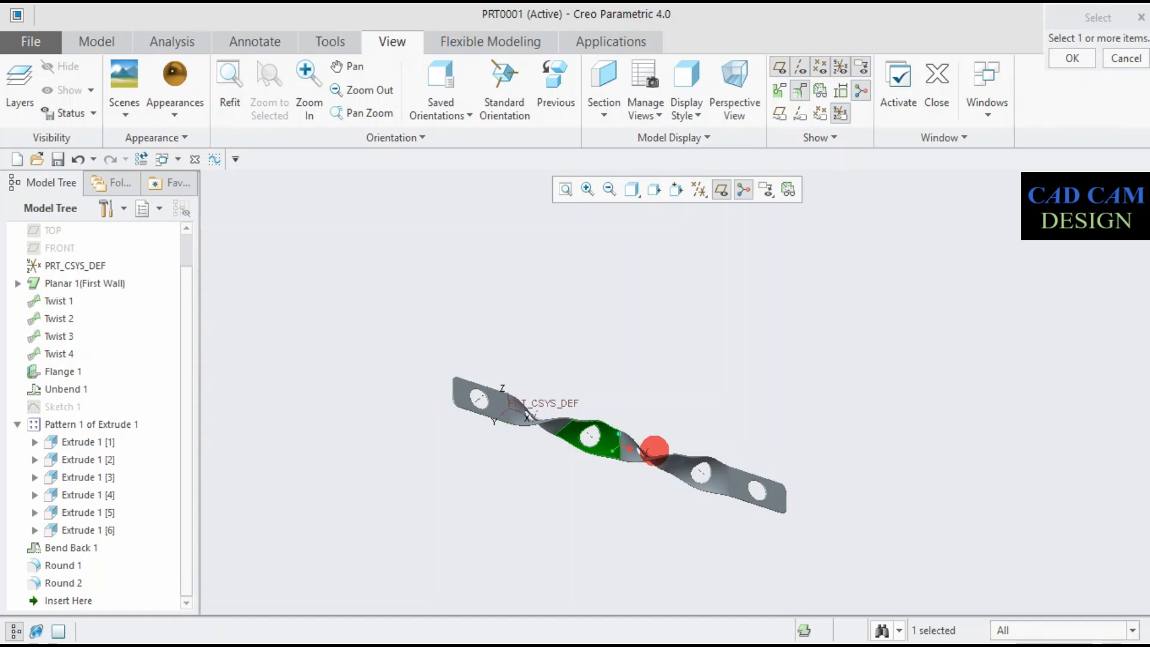
left_click(688, 473, "ctrl")
left_click(458, 389, "ctrl")
- Add the matching alternate twisted faces on the strip's opposite side to the selection and apply the gold appearance
middle_click_drag(618, 371, 584, 460)
left_click(576, 463, "ctrl")
middle_click_drag(715, 449, 527, 495)
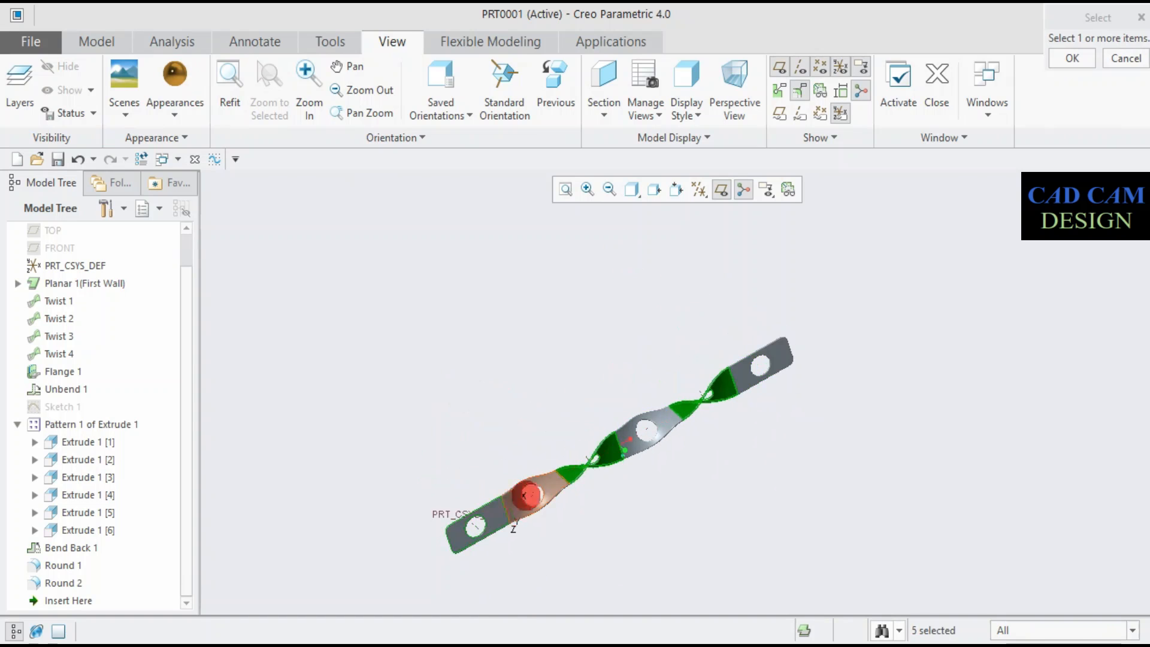
middle_click(504, 444)
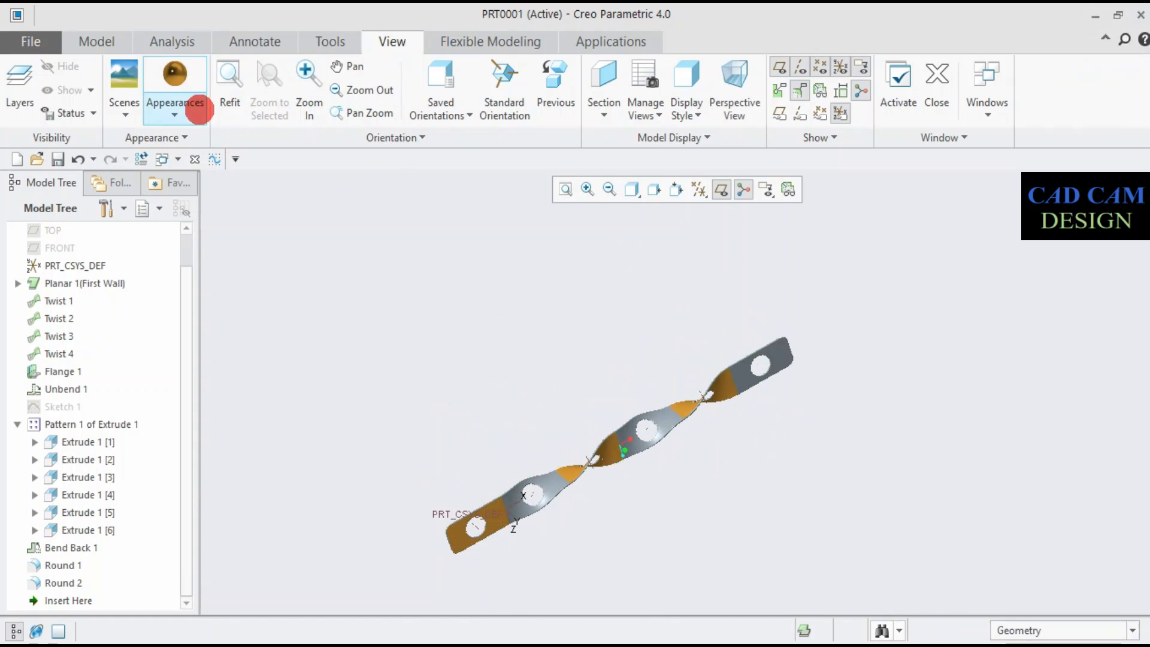
- Apply the red copper-like metal appearance from the std-metals.dmt library to the remaining uncoloured segments on both sides, including the other flat end
left_click(196, 110)
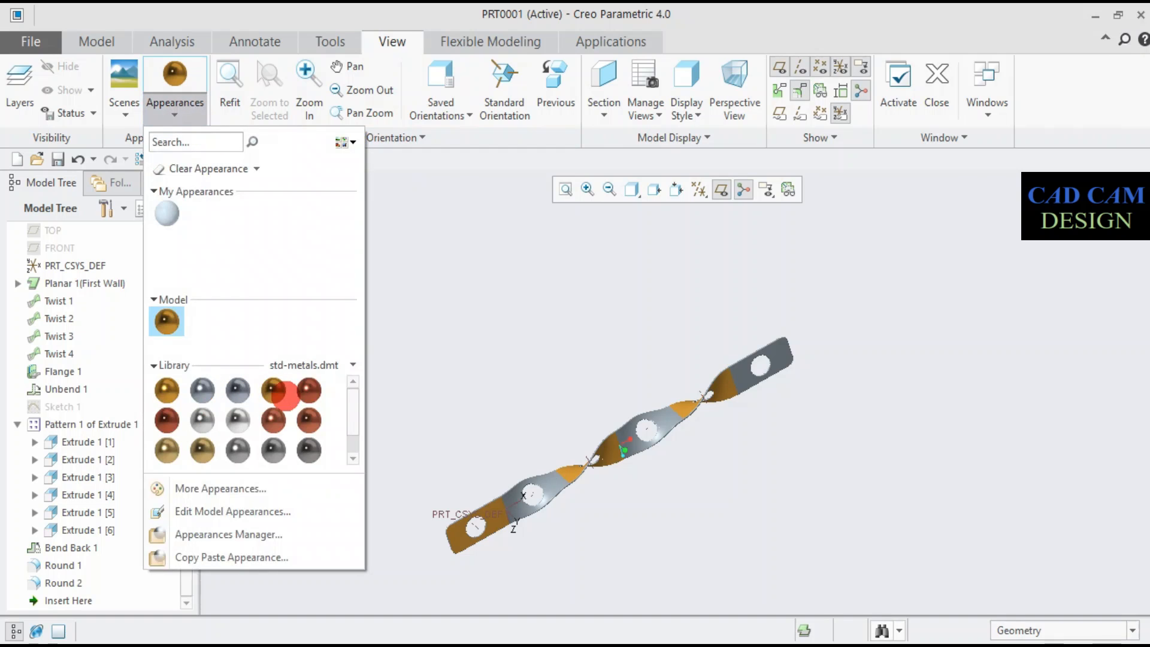
left_click(309, 390)
left_click(539, 493)
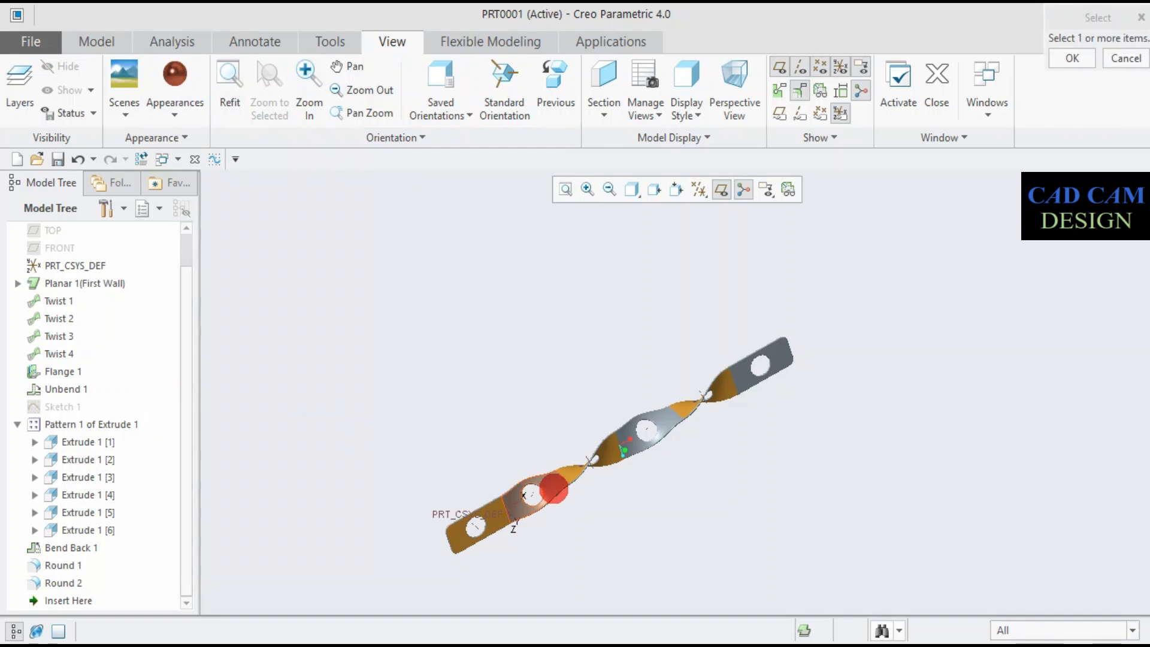
left_click(647, 430, "ctrl")
left_click(768, 379, "ctrl")
middle_click_drag(732, 413, 690, 331)
left_click(555, 467, "ctrl")
left_click(671, 427, "ctrl")
left_click(798, 380, "ctrl")
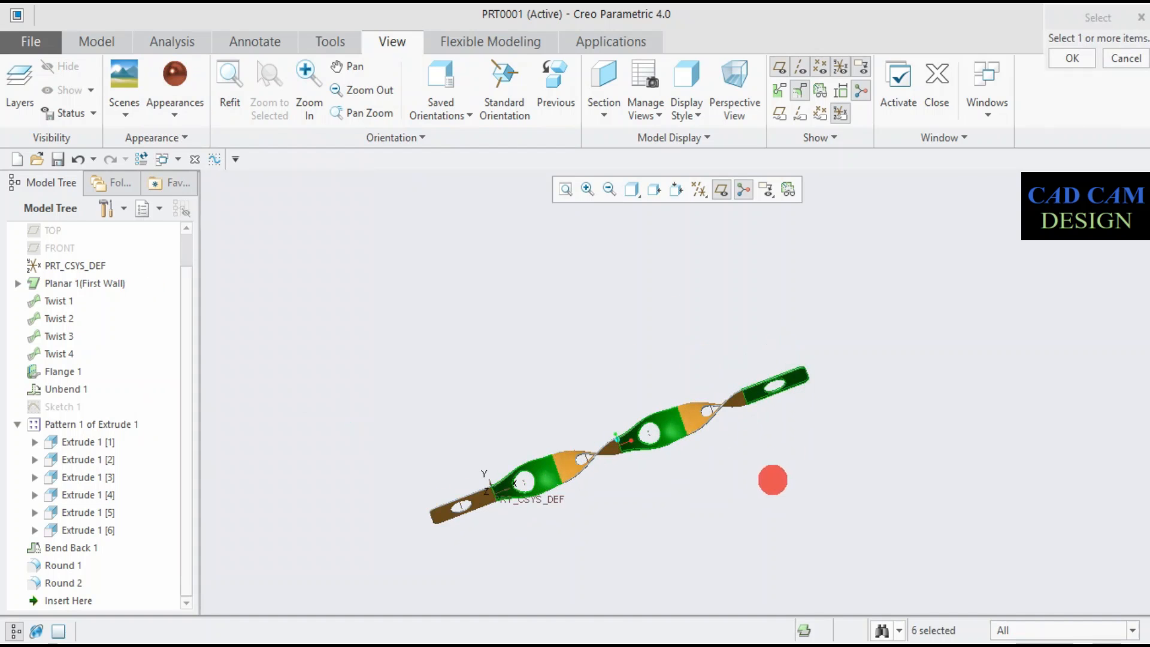
middle_click_drag(773, 477, 741, 424)
middle_click(382, 317)
- Open the photo-realistic render environment with real-time rendering for the whole strip
middle_click_drag(480, 429, 564, 408)
scroll(577, 464, "down", 4)
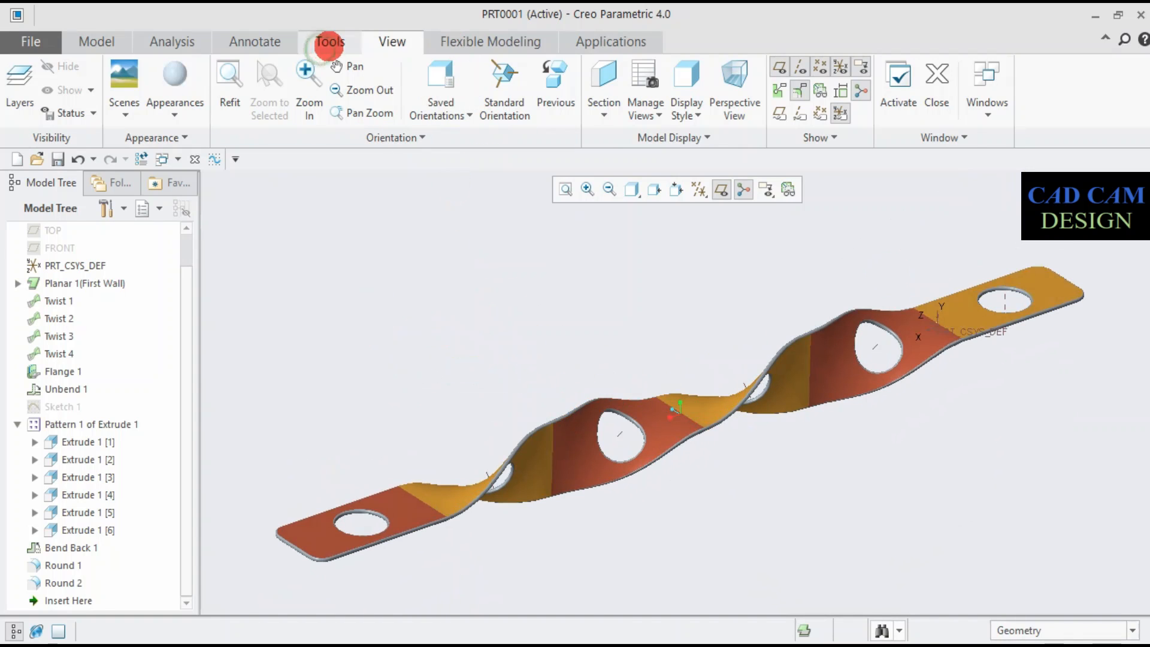
left_click(329, 44)
left_click(518, 36)
left_click(584, 38)
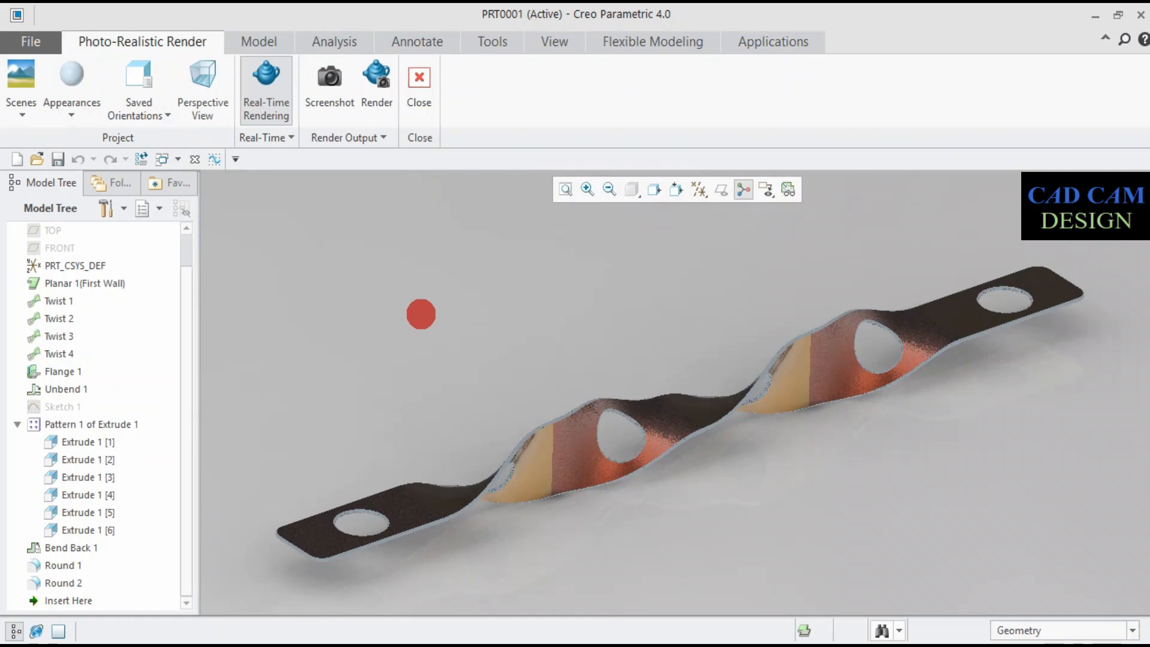
- Render the strip from a low viewing angle to creo.jpg in JPEG format with 256 maximum samples, and close the render settings
middle_click_drag(425, 312, 533, 375)
scroll(742, 452, "down", 1)
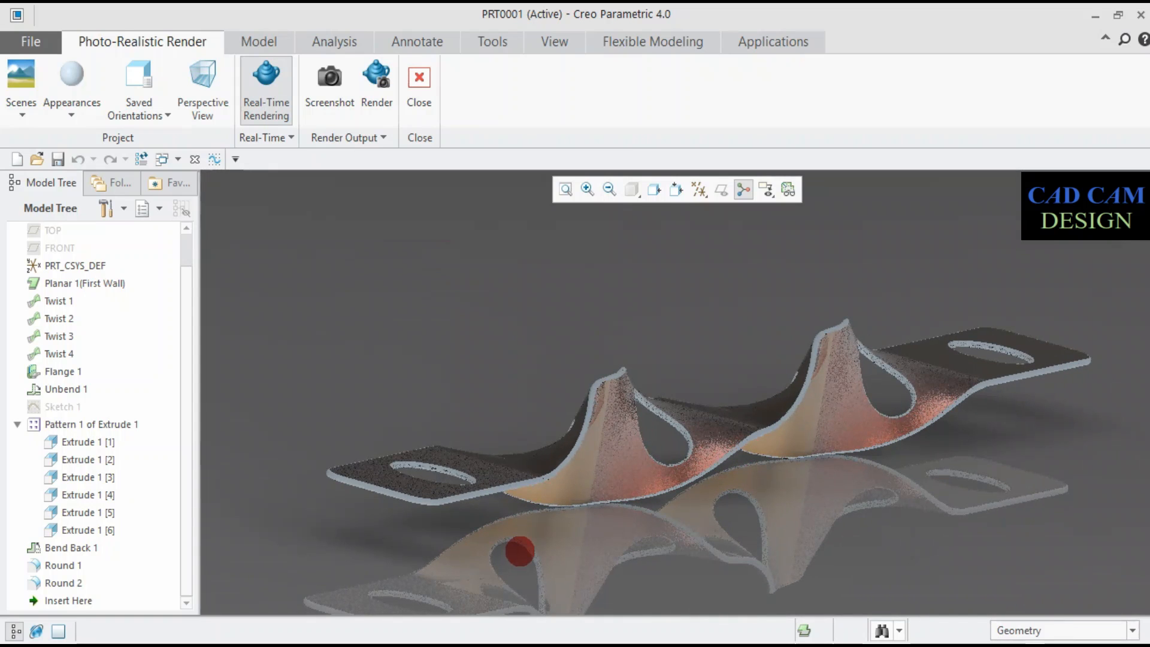
middle_click_drag(520, 548, 512, 547)
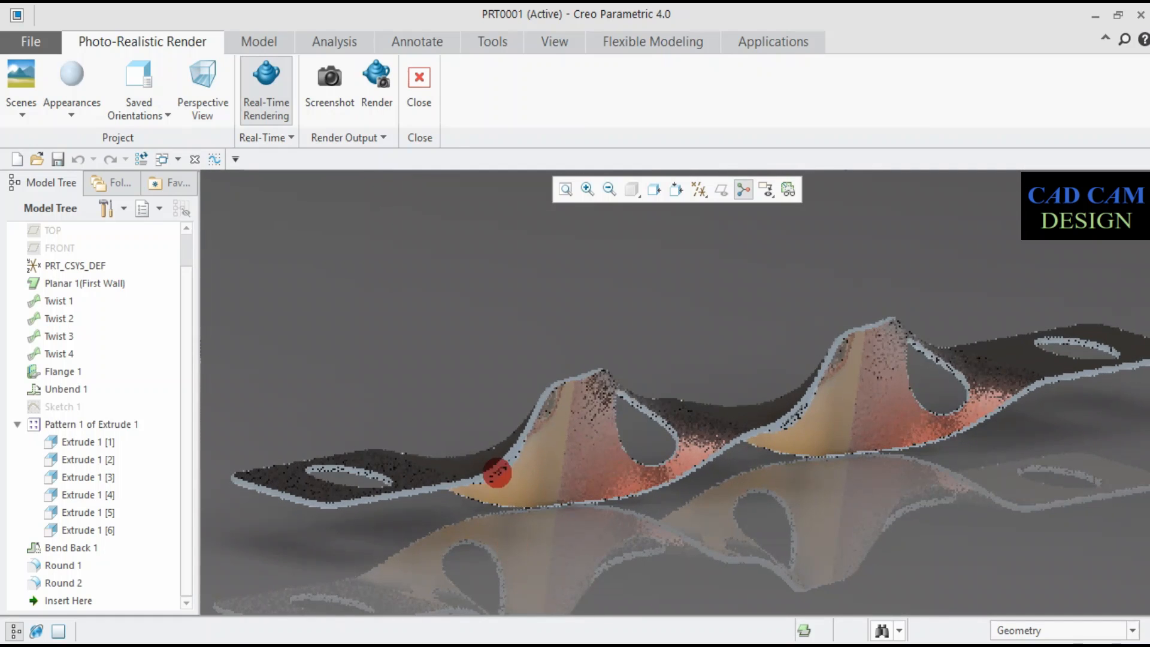
left_click(377, 84)
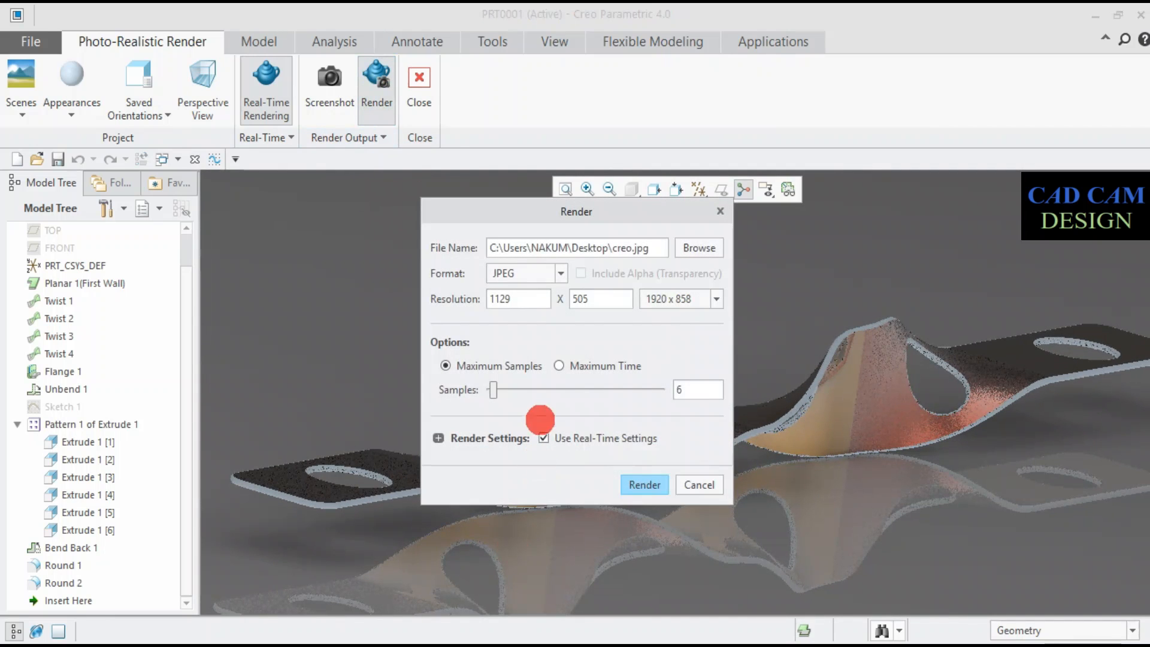
left_click_drag(573, 384, 690, 384)
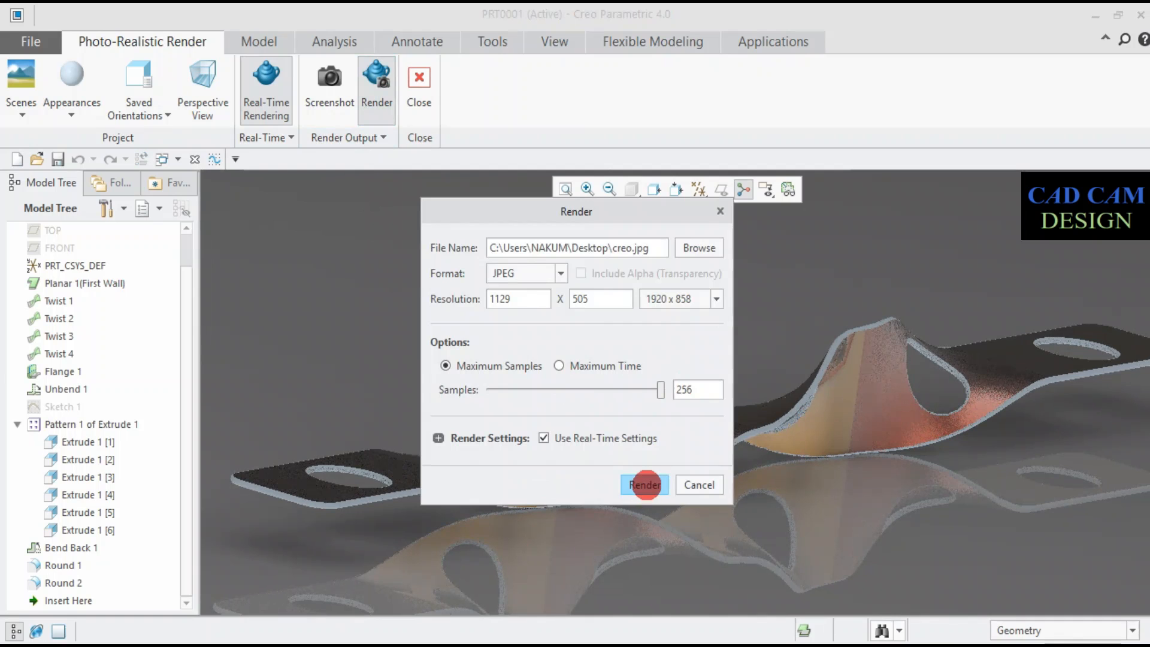
left_click(645, 483)
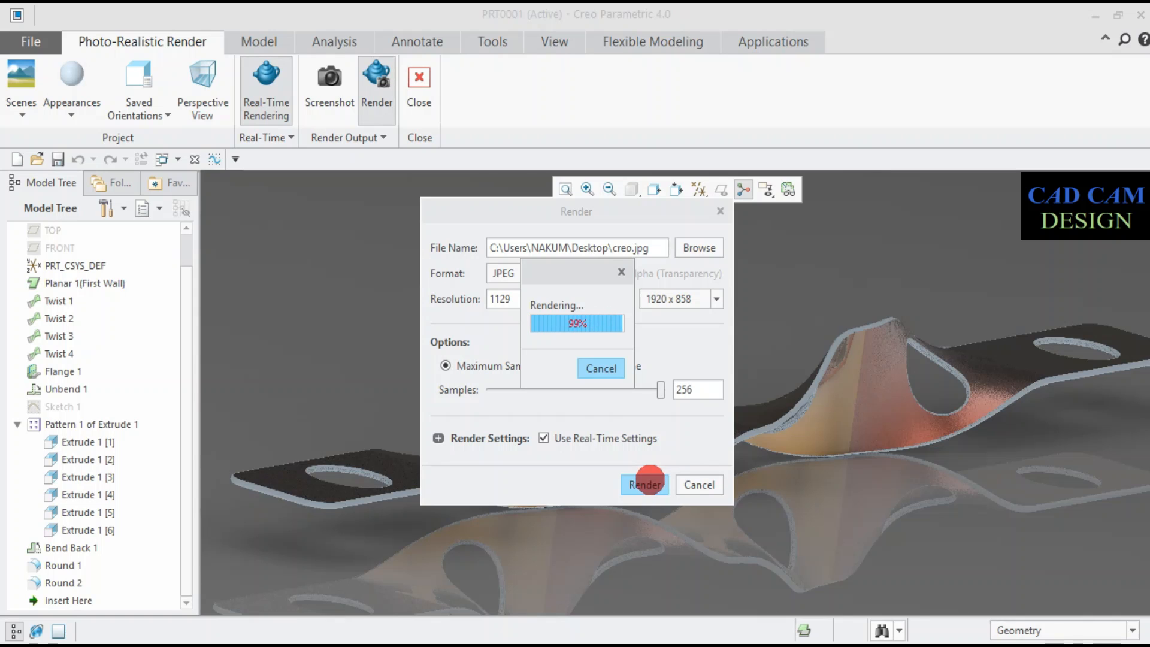
left_click(648, 480)
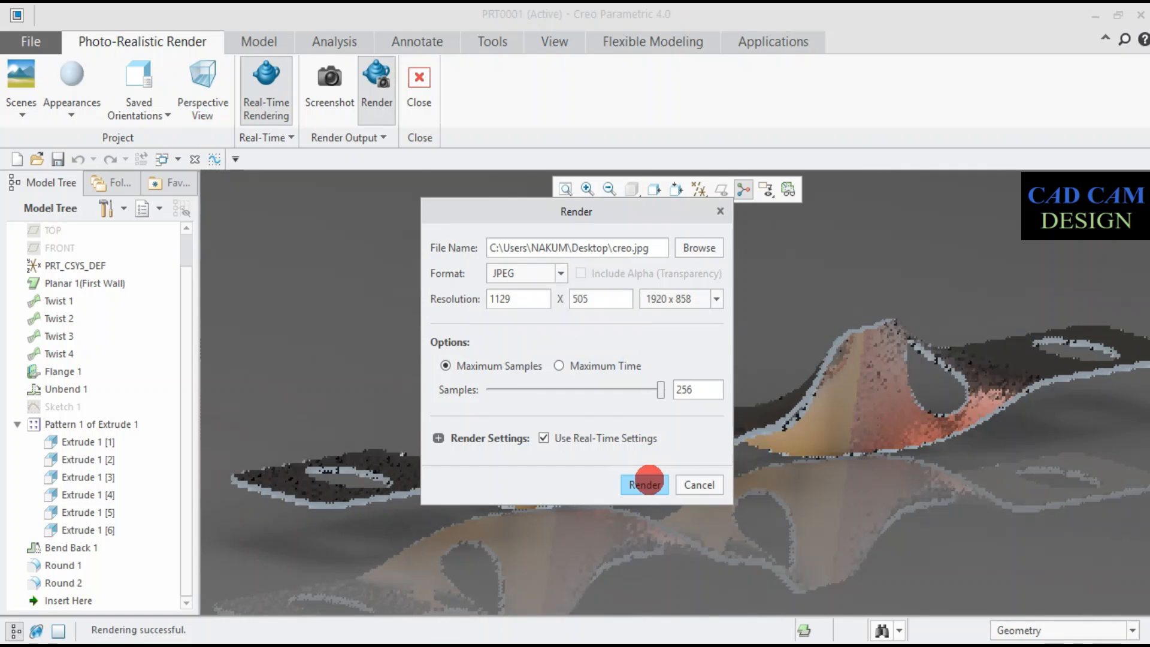
left_click(681, 477)
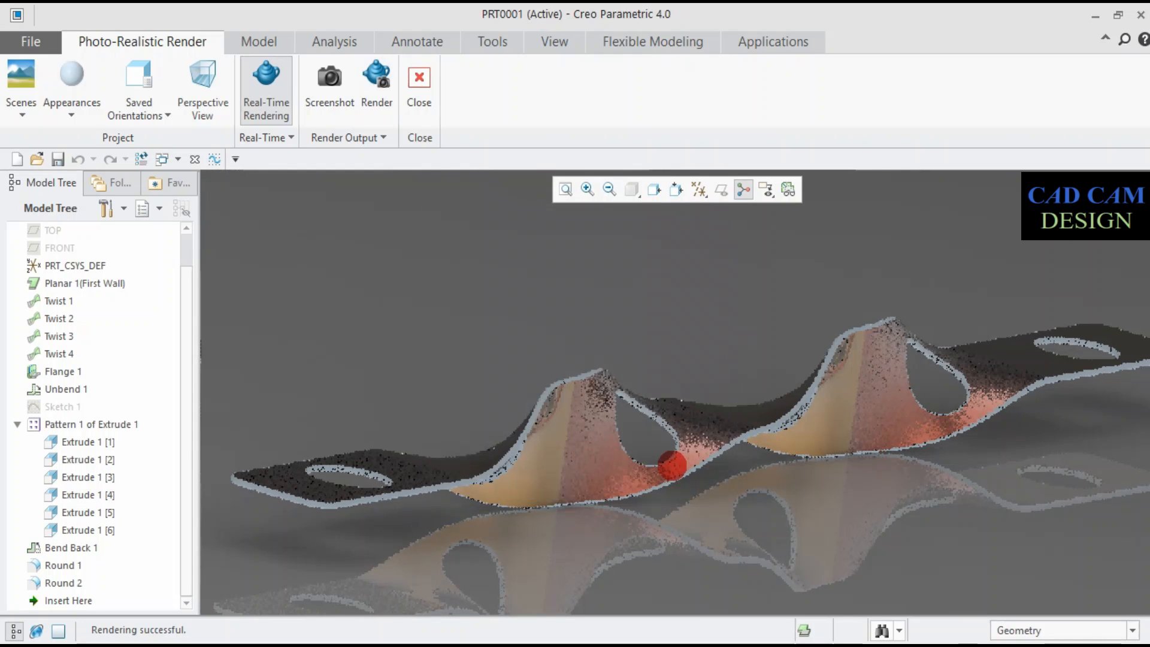